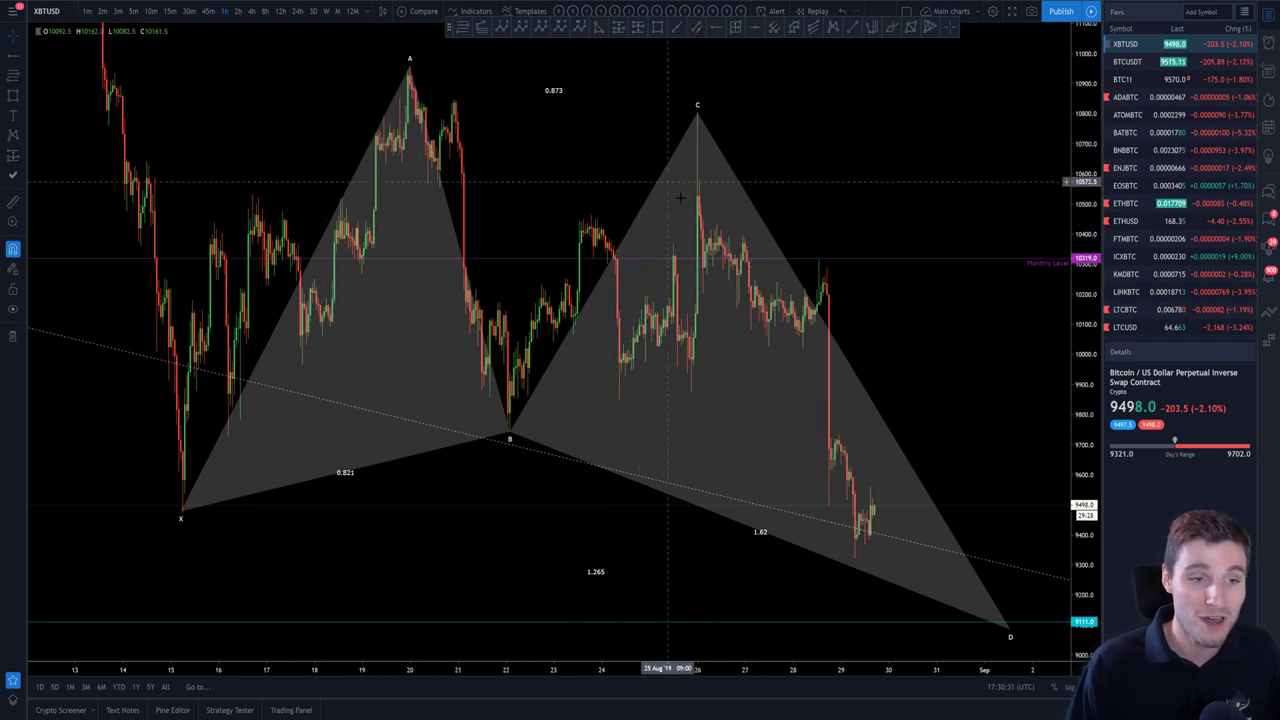
Examine the XABCD harmonic pattern on the 1-hour XBTUSD chart, from point X through its projected completion at point D
drag(990, 419, 946, 369)
drag(897, 314, 980, 380)
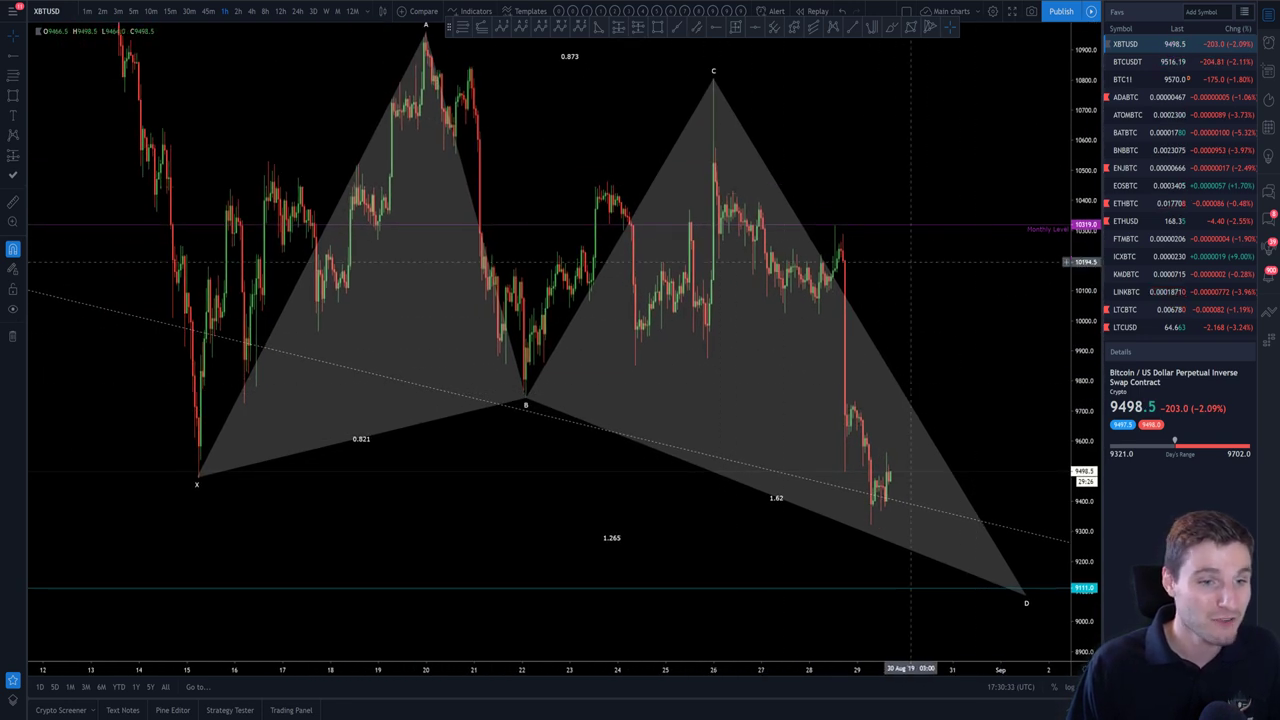
drag(1075, 289, 1075, 342)
drag(985, 313, 981, 312)
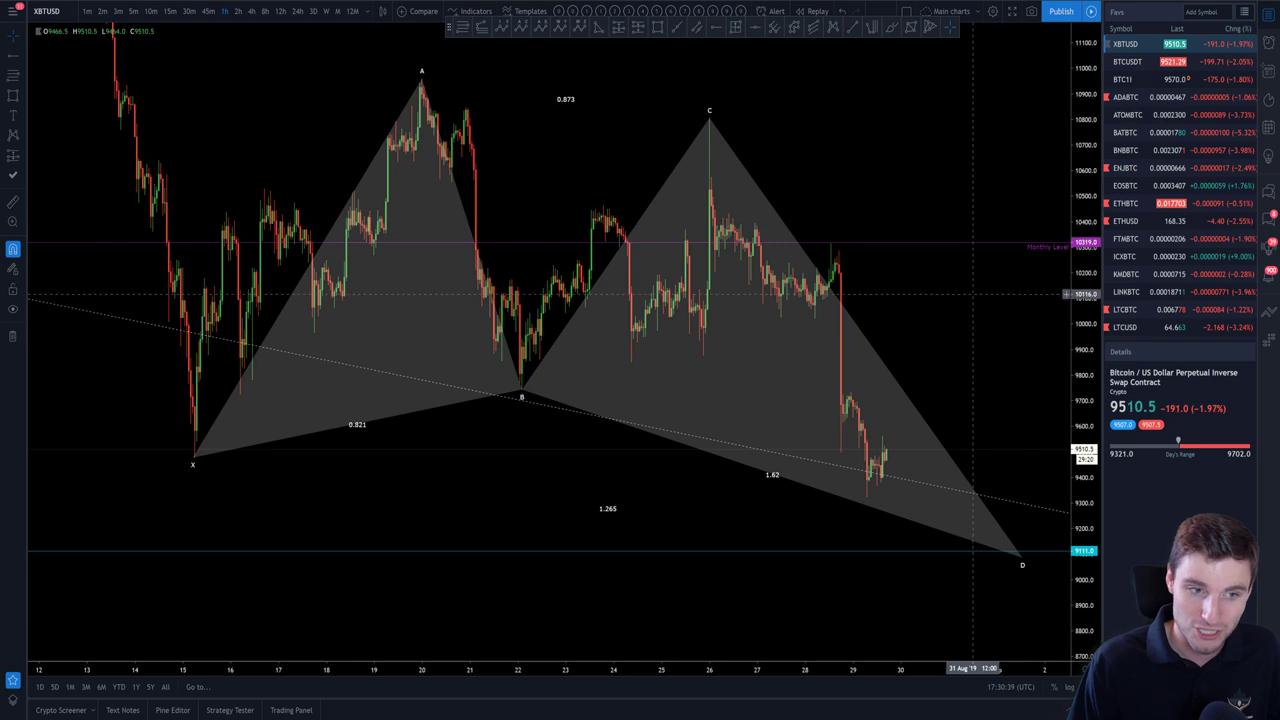
scroll(972, 293, down, 2)
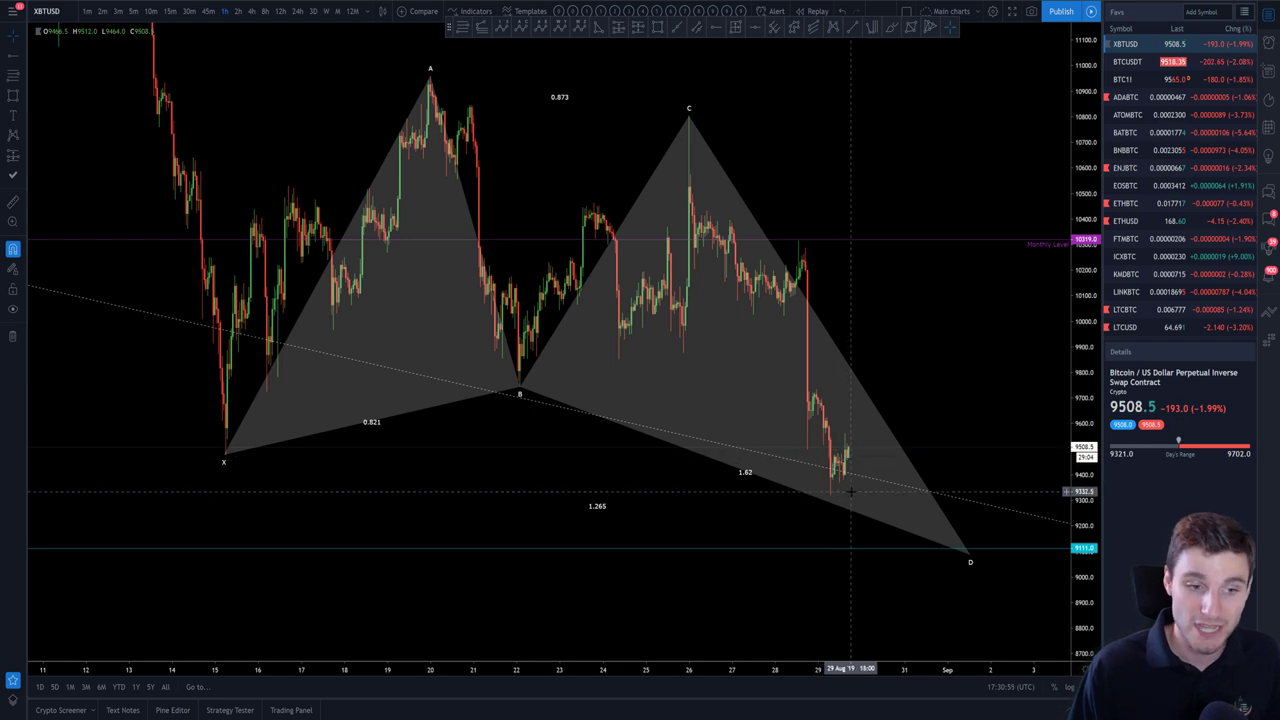
drag(928, 454, 937, 368)
scroll(886, 455, up, 3)
scroll(851, 346, down, 2)
drag(971, 282, 1004, 356)
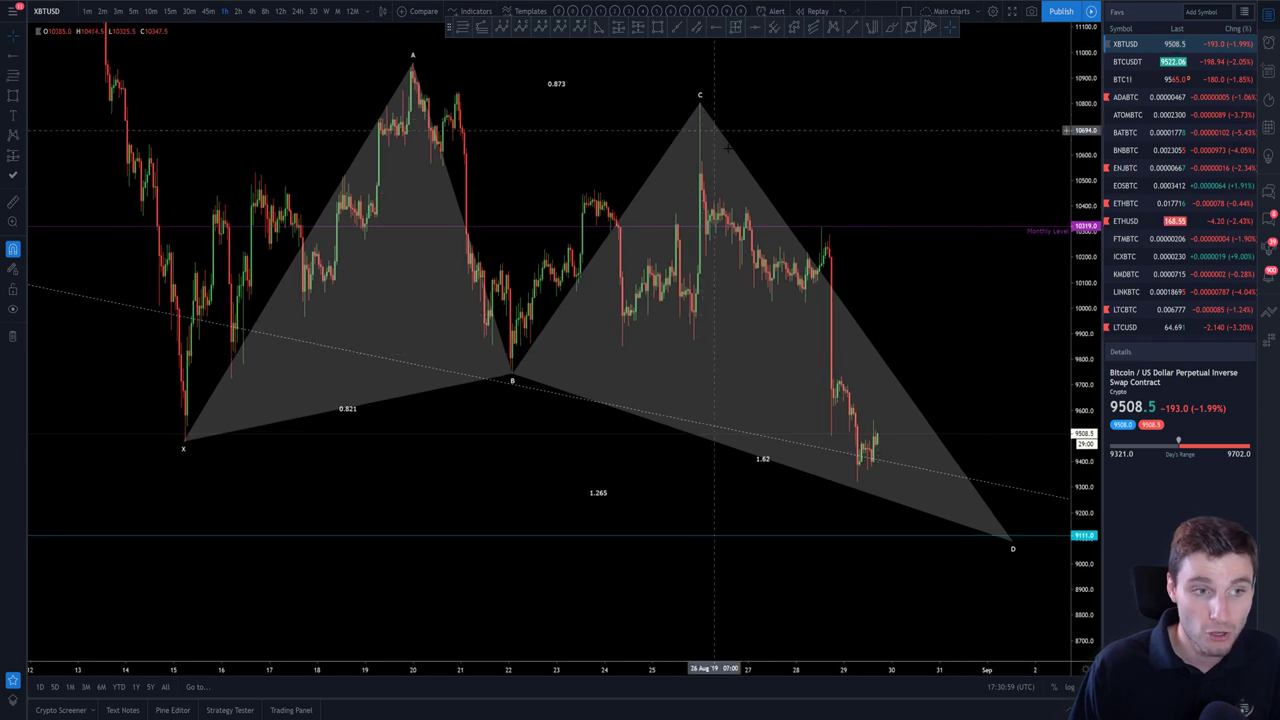
click(997, 537)
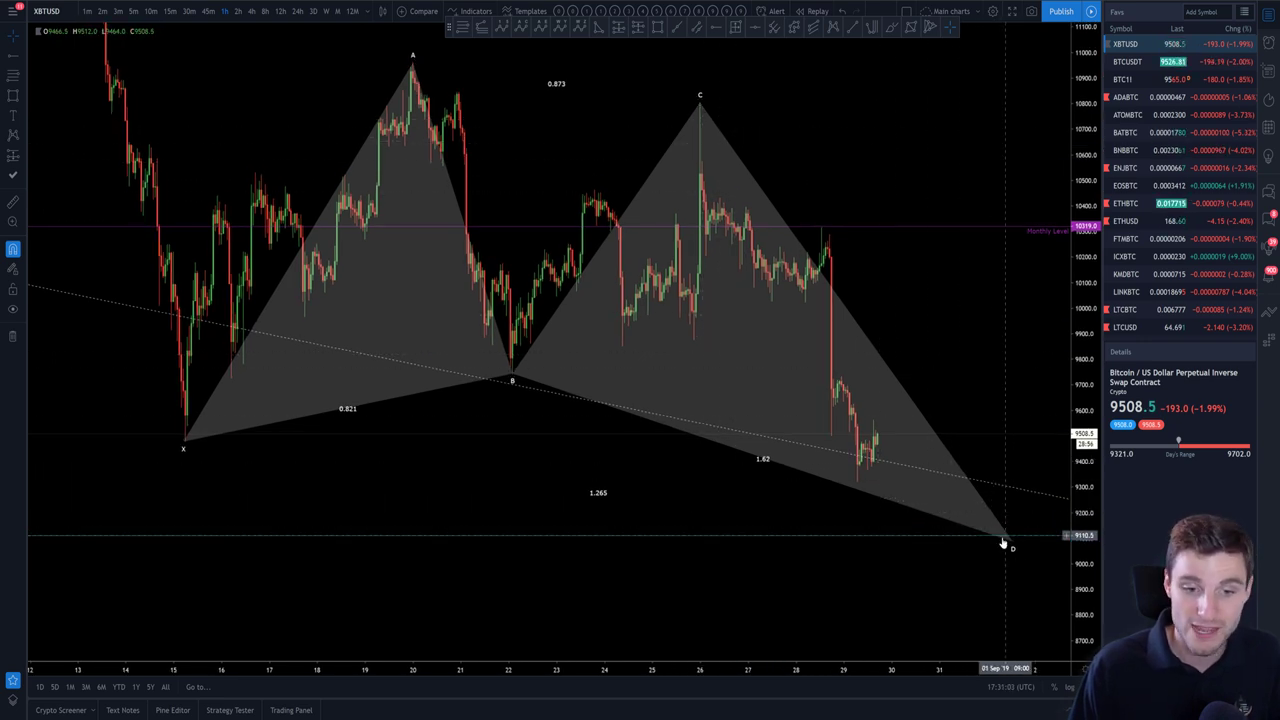
drag(997, 513, 1007, 531)
click(1087, 687)
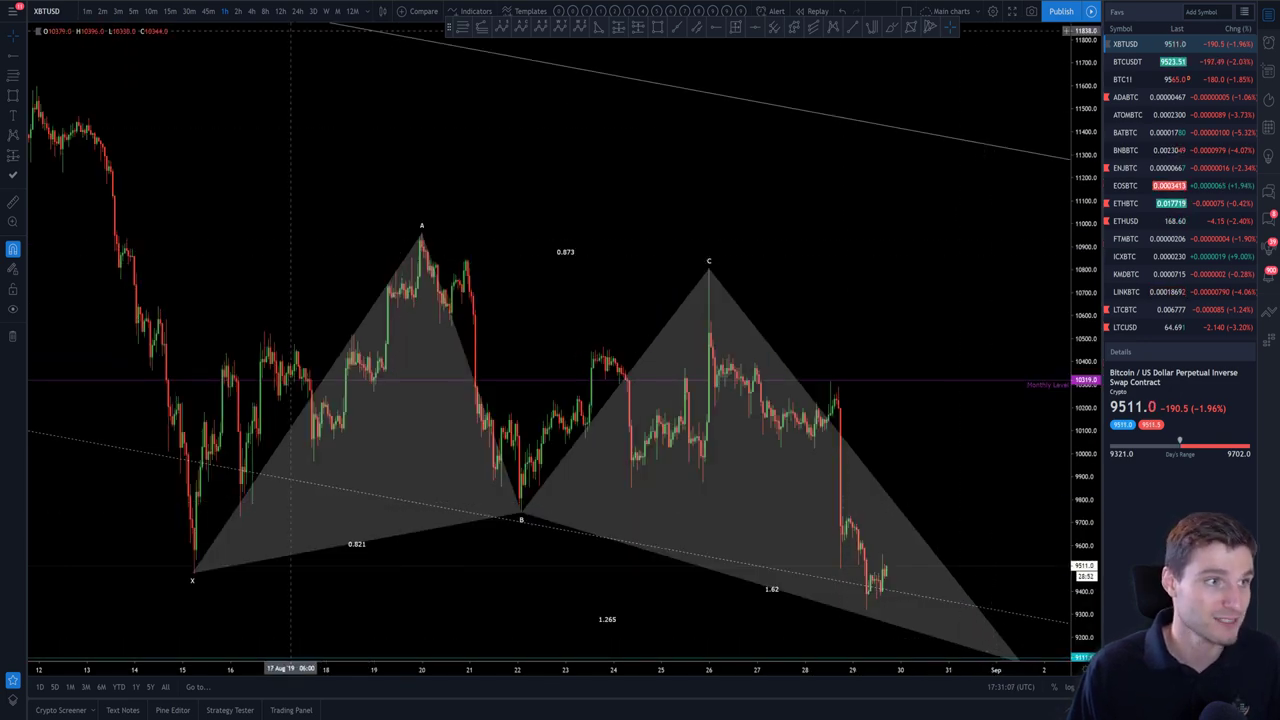
Switch the chart to the 24-hour timeframe and compare the price action with all drawings hidden and shown
click(297, 11)
scroll(900, 400, up, 10)
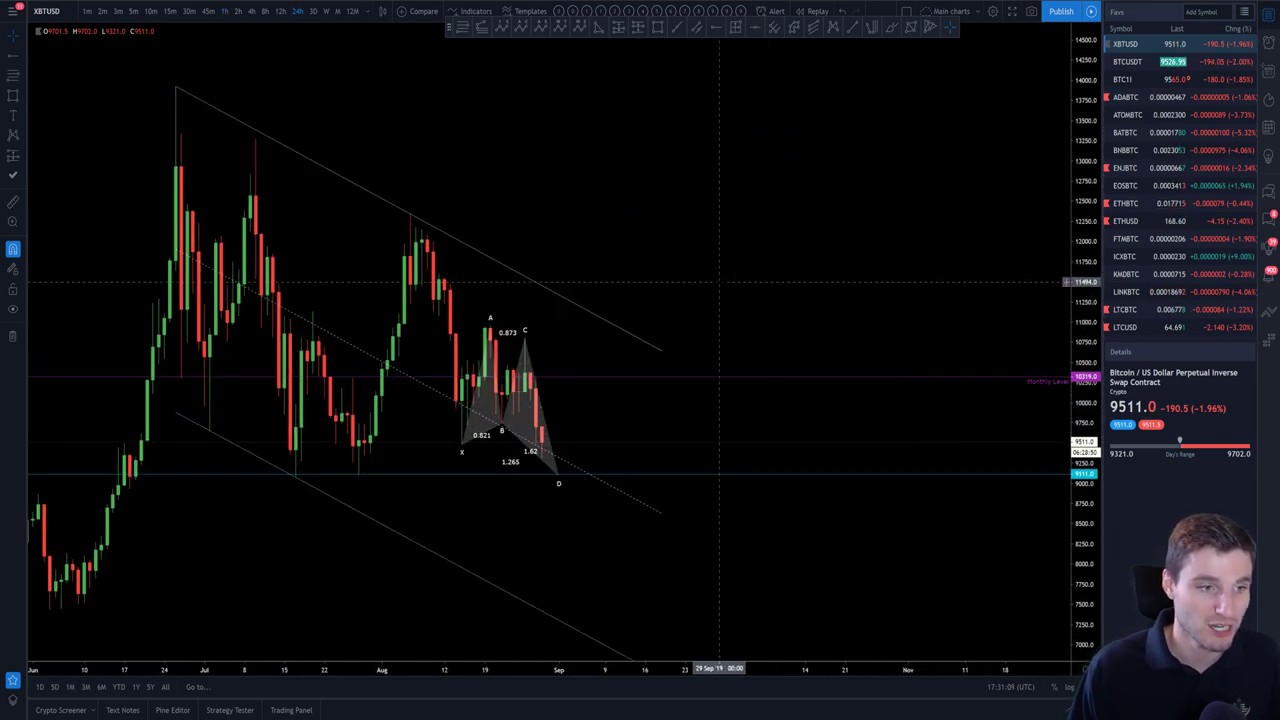
drag(700, 279, 902, 272)
click(13, 308)
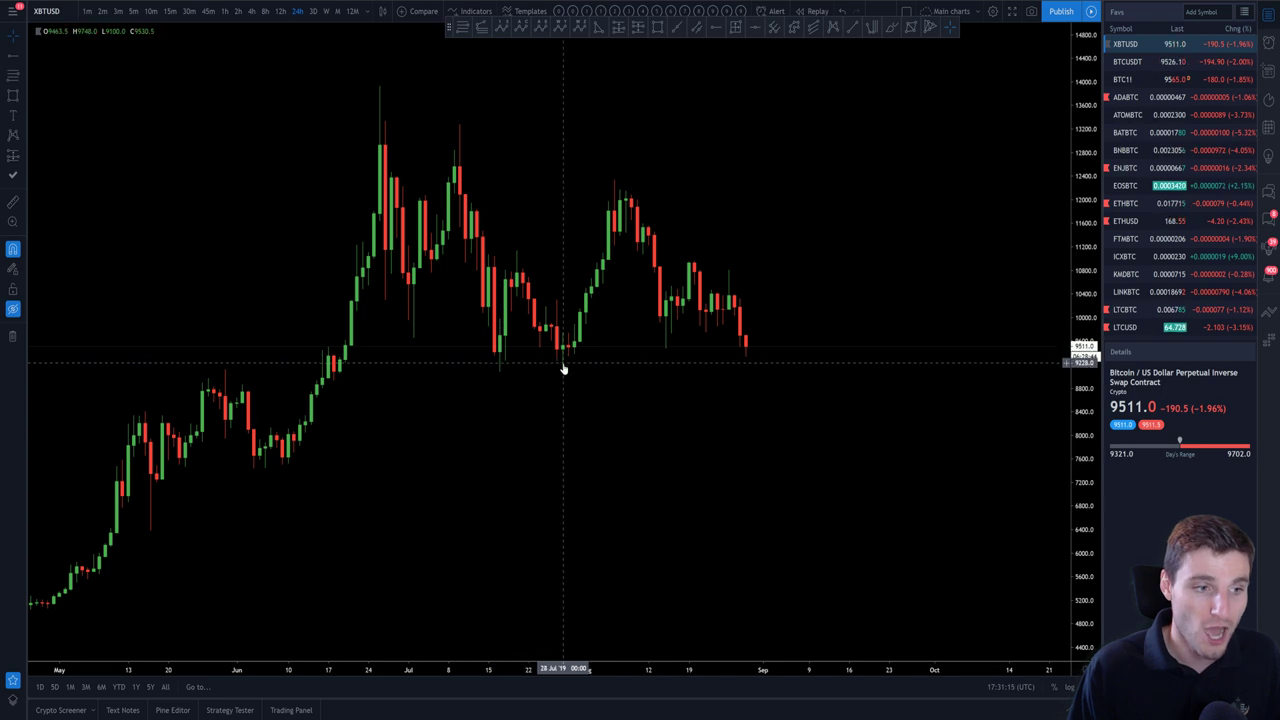
click(13, 308)
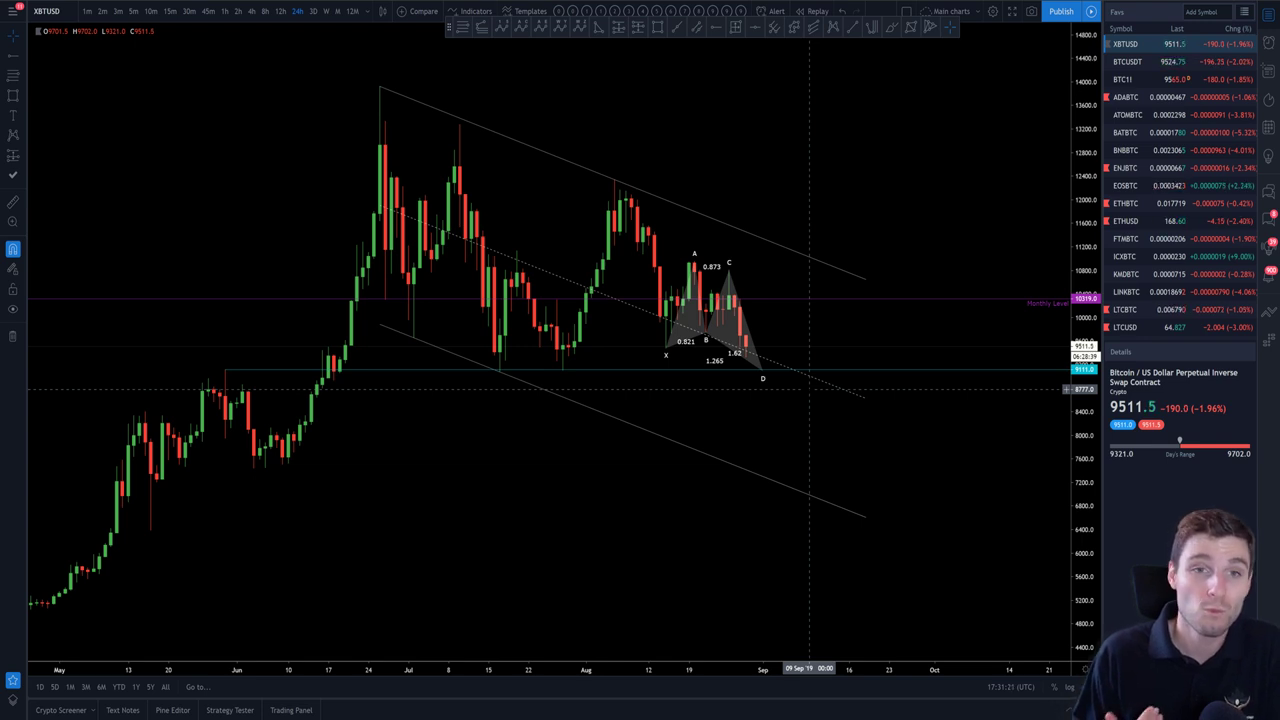
Try replacing the XABCD pattern with a horizontal ray at about 10025 from the 14 August candle's close, and undo both changes
scroll(810, 389, up, 6)
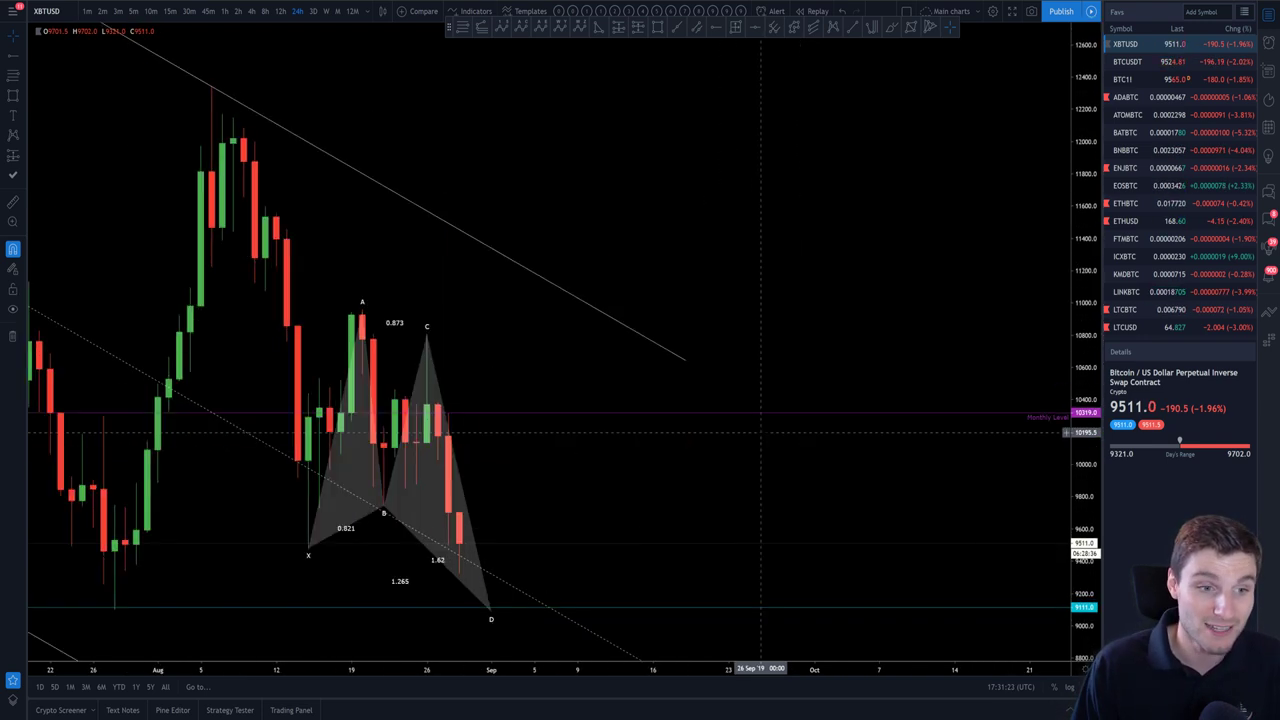
scroll(998, 397, down, 3)
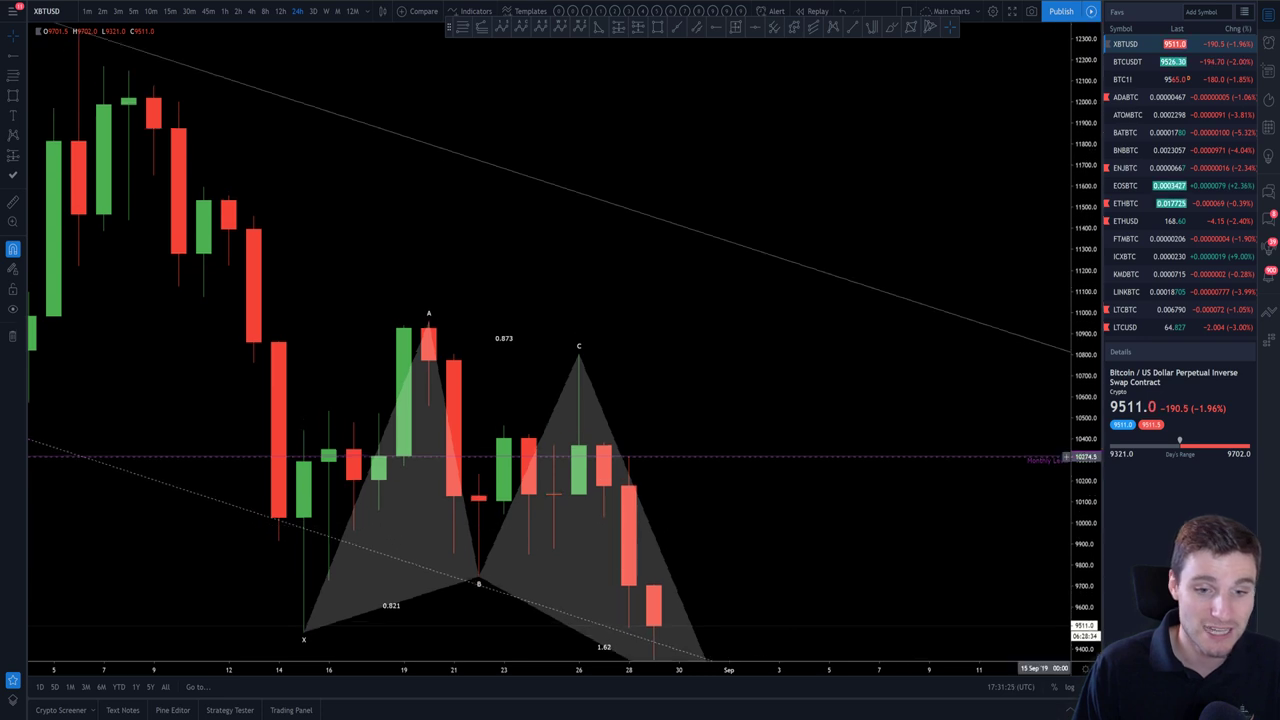
scroll(985, 385, up, 4)
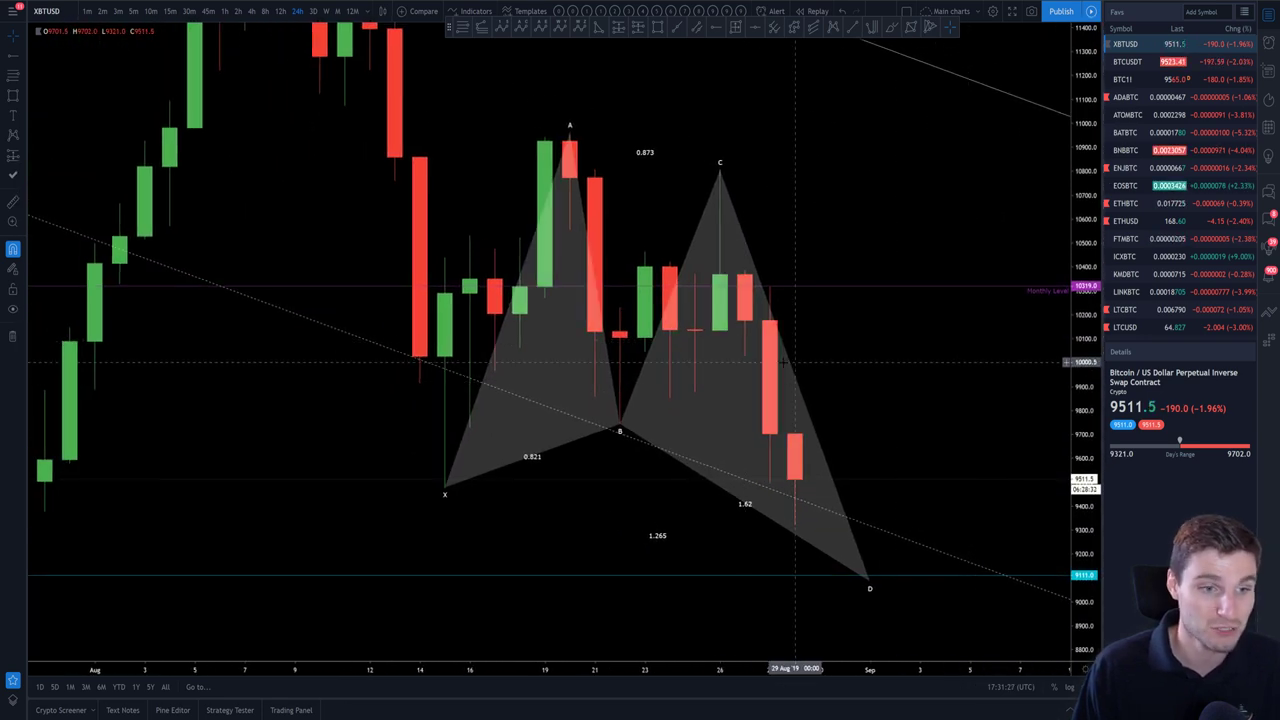
click(720, 178)
key(Delete)
click(714, 28)
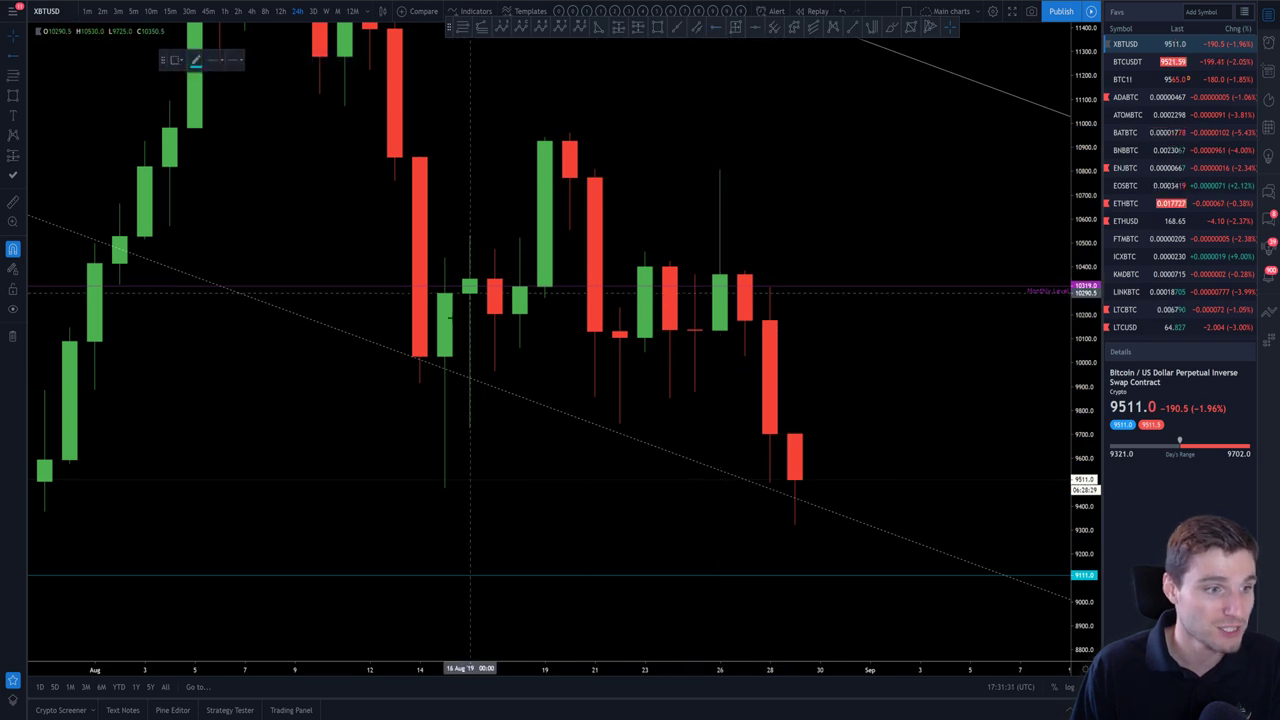
click(419, 357)
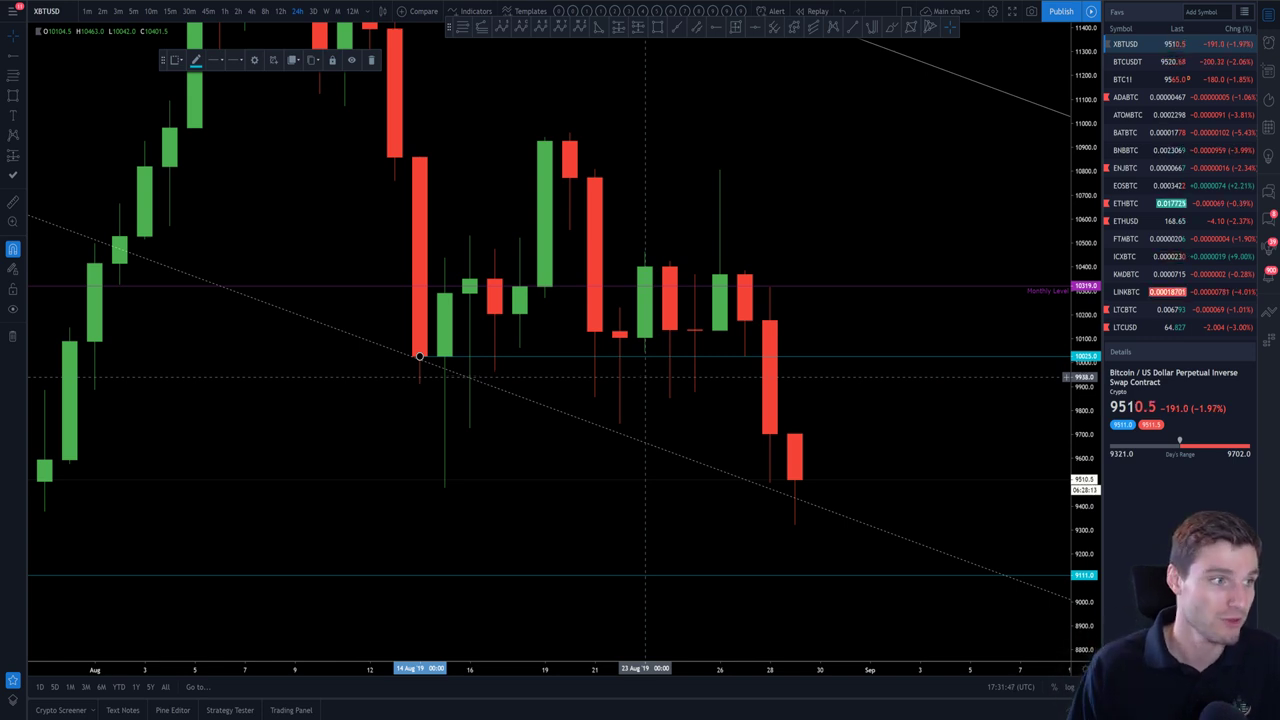
key(ctrl+z)
key(ctrl+z)
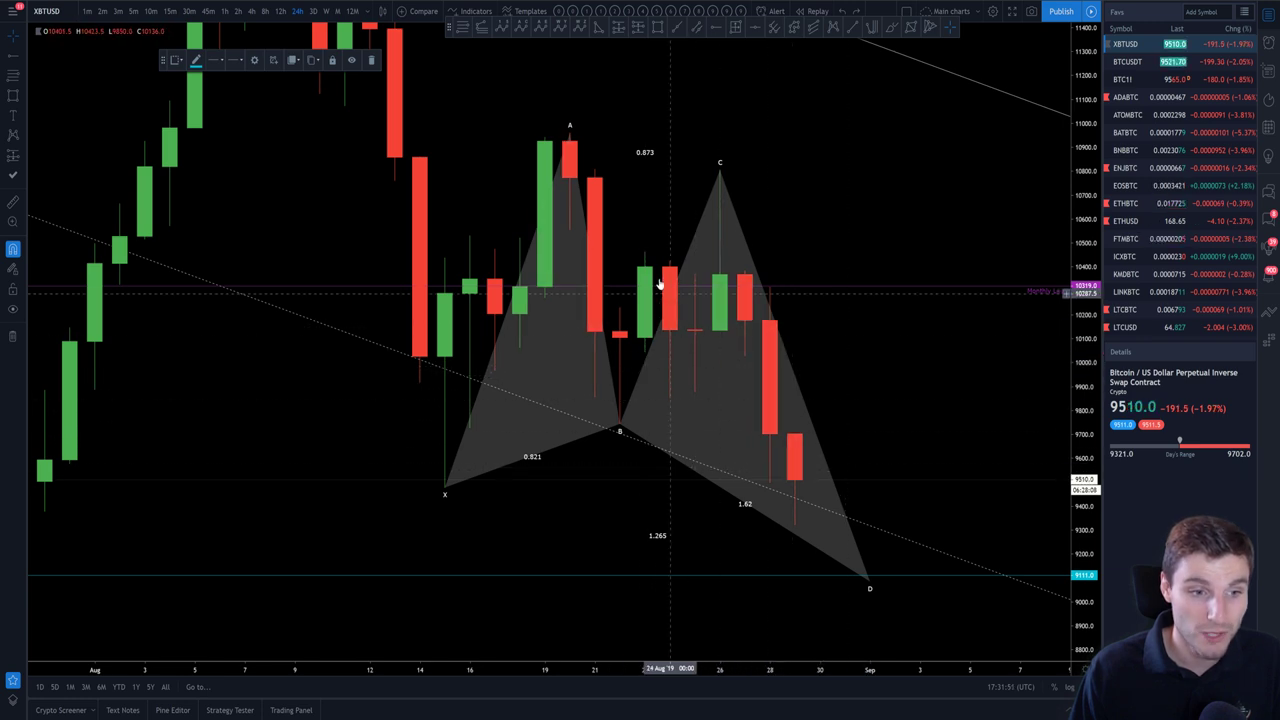
Brush a projected price path from the latest daily candle down to the 9111 line and up to the monthly level at 10319
scroll(955, 503, down, 5)
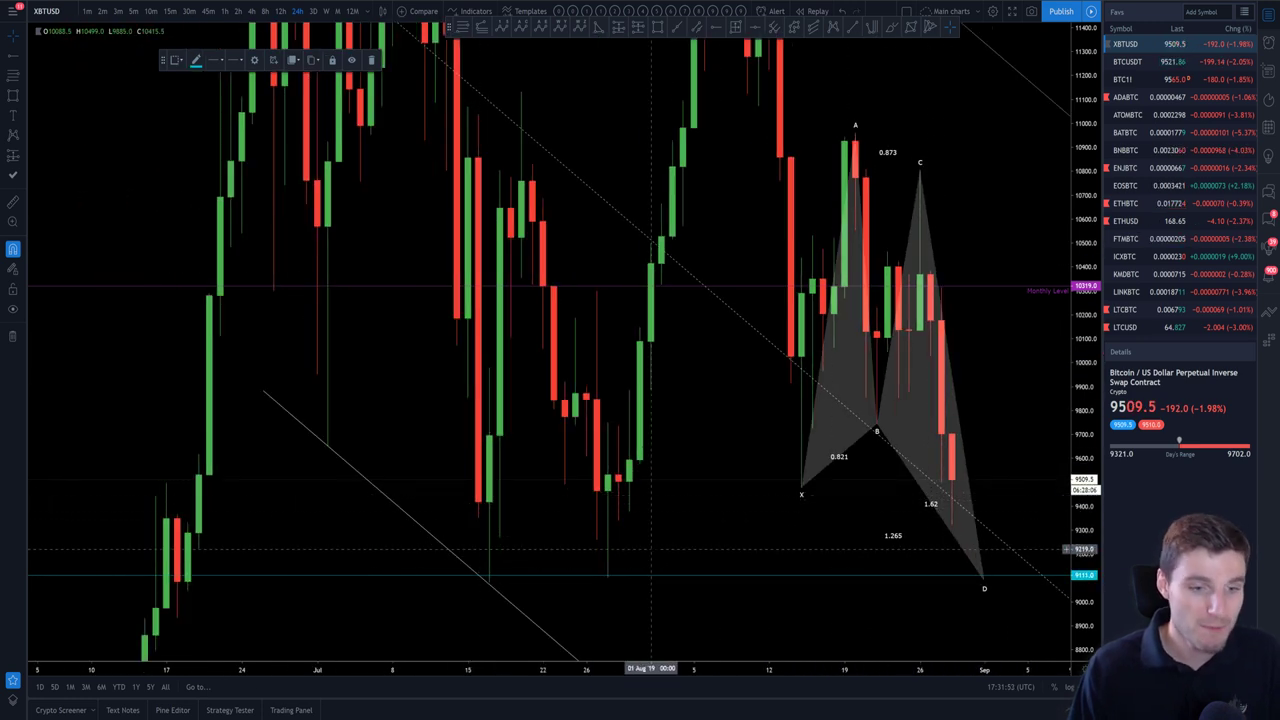
click(854, 366)
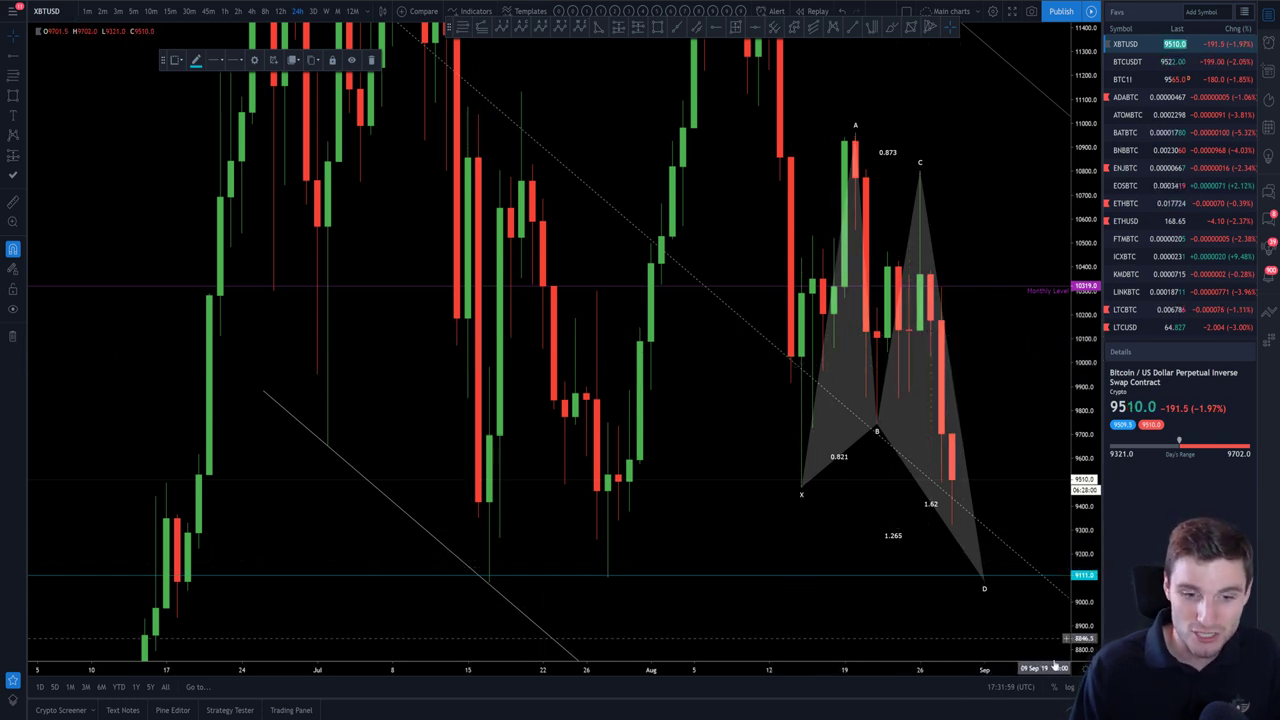
scroll(1000, 535, down, 3)
scroll(991, 534, up, 2)
drag(991, 508, 928, 73)
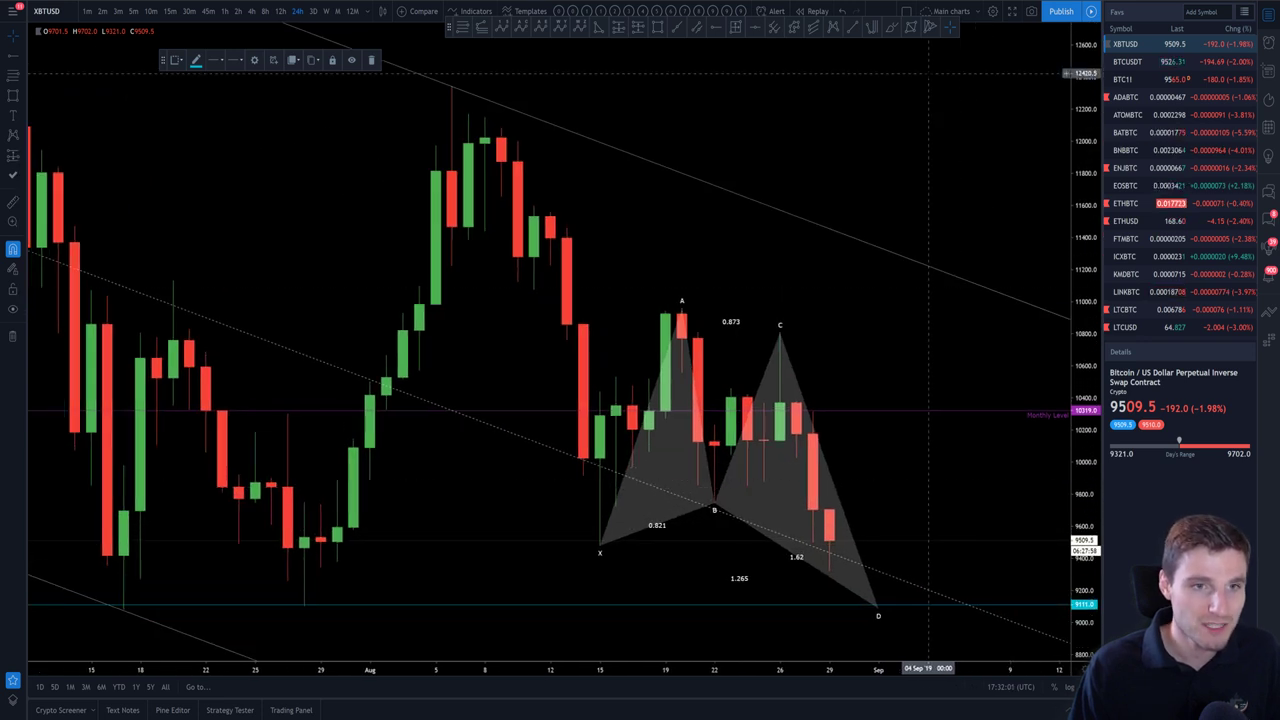
click(890, 30)
drag(829, 540, 862, 602)
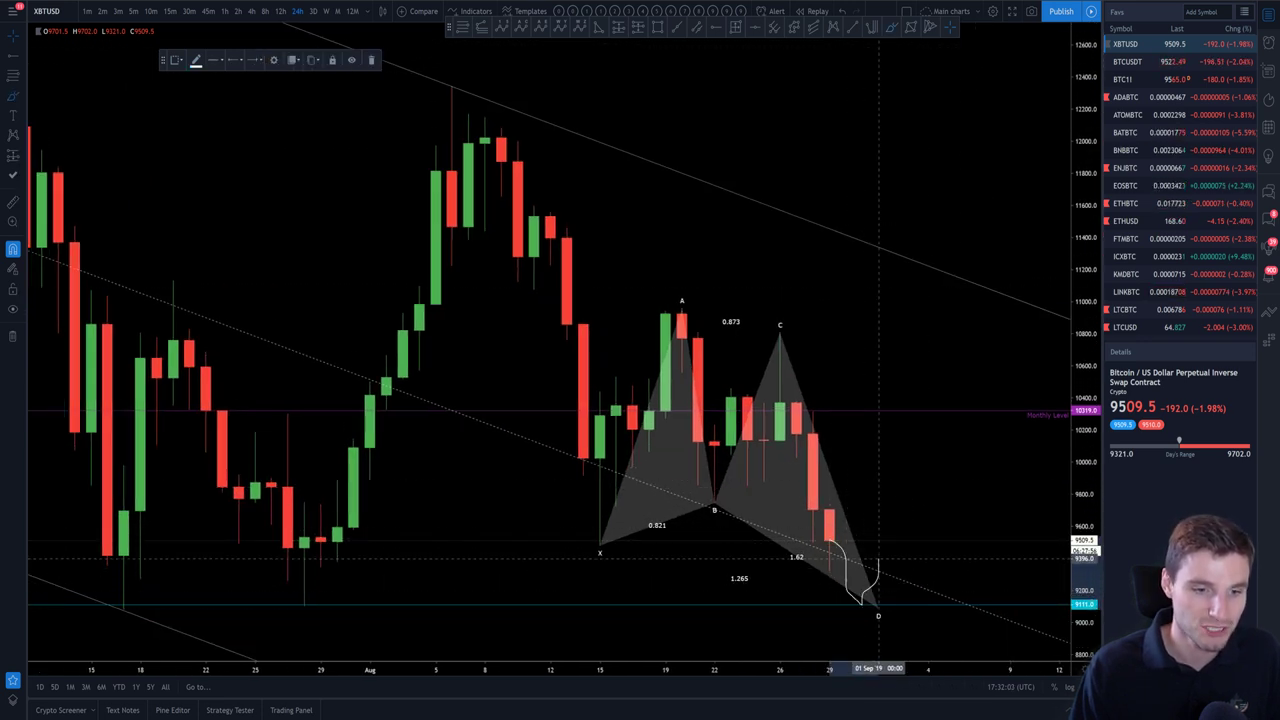
mouse_move(911, 523)
mouse_down()
mouse_move(946, 437)
mouse_move(976, 411)
mouse_up()
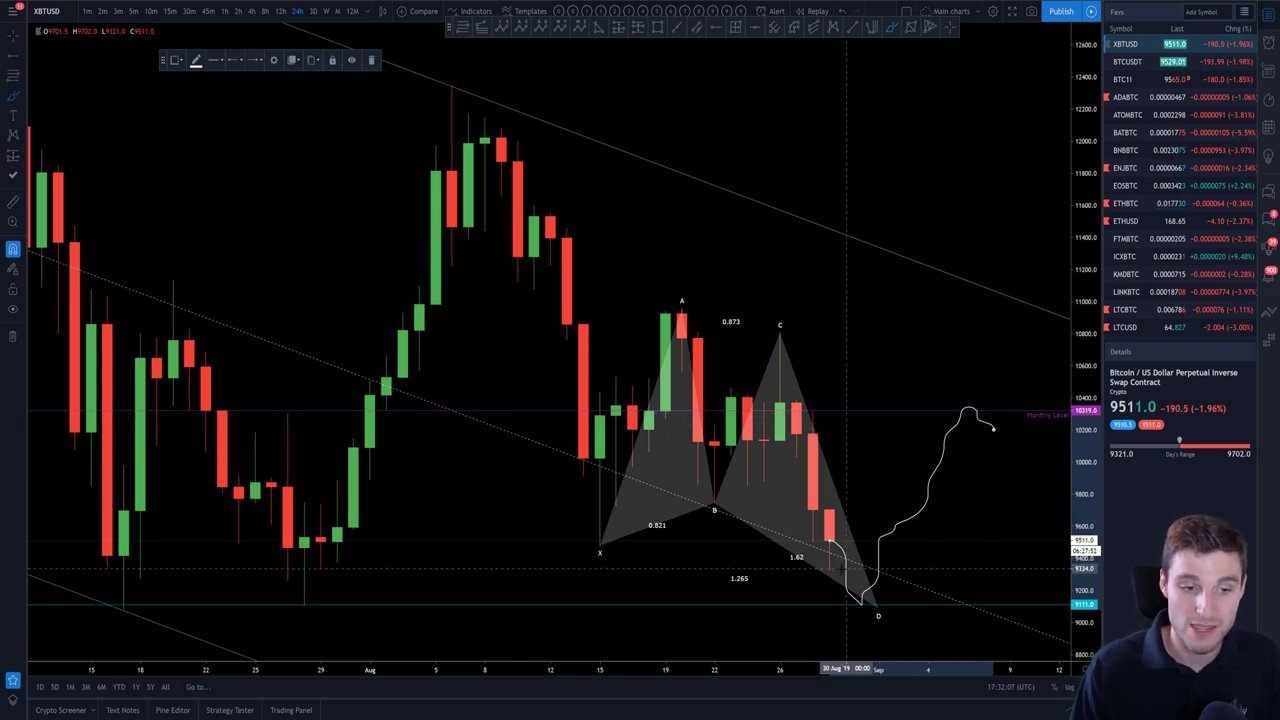
Undo the bullish path, try a brushed alternative bouncing near point D before falling below the 9111 line, and undo it
key(ctrl+z)
mouse_move(830, 545)
mouse_down()
mouse_move(848, 608)
mouse_move(878, 562)
mouse_up()
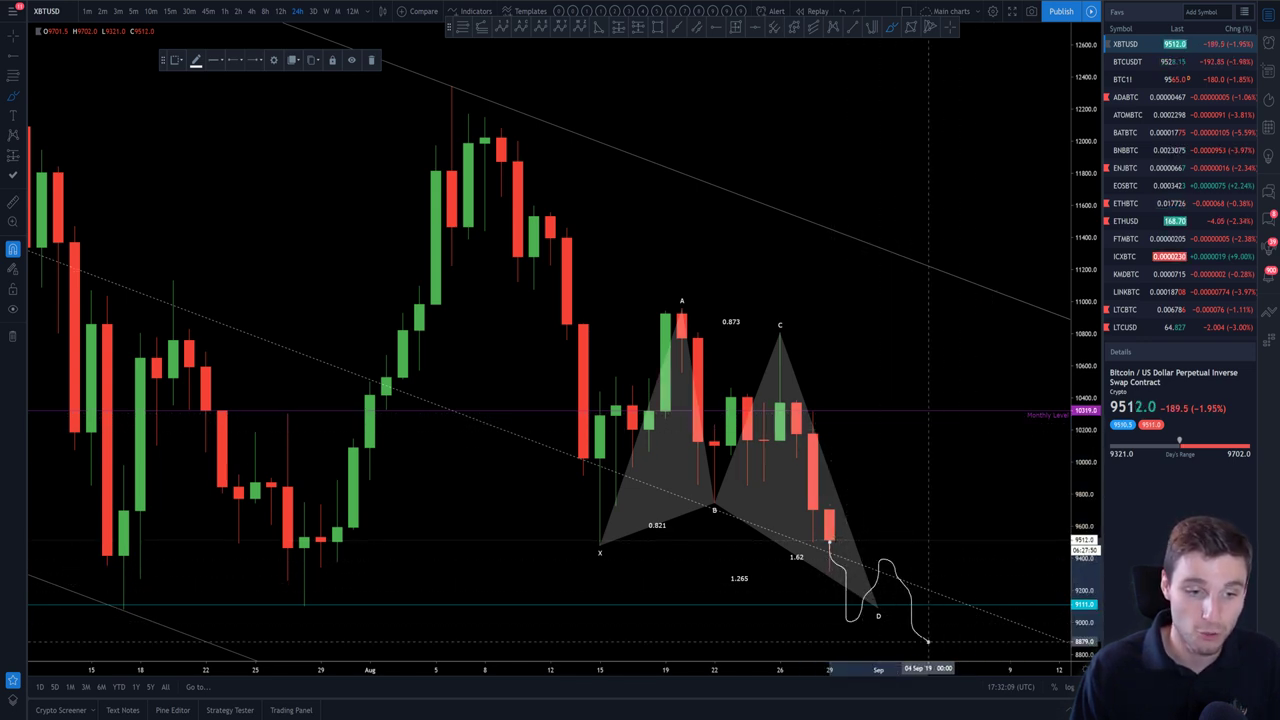
key(ctrl+z)
Examine the descending channel on the daily chart together with the 9111 support line and the harmonic pattern
scroll(829, 587, down, 3)
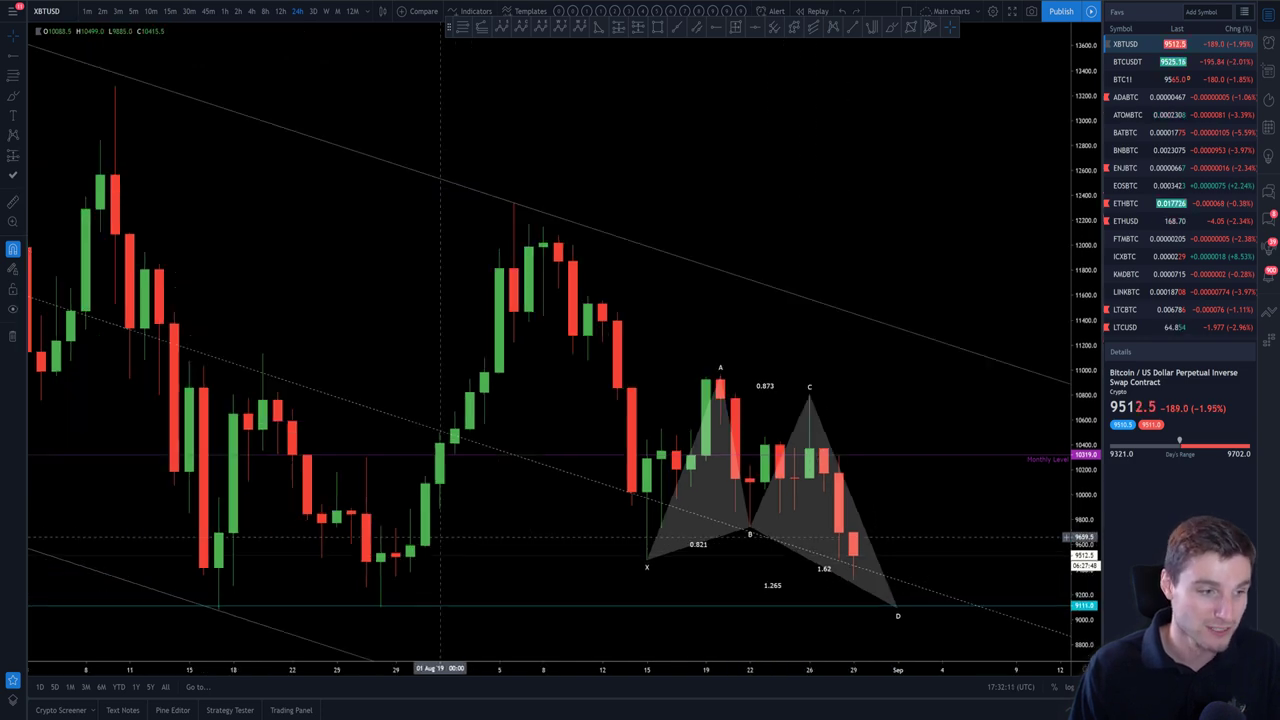
scroll(957, 500, down, 1)
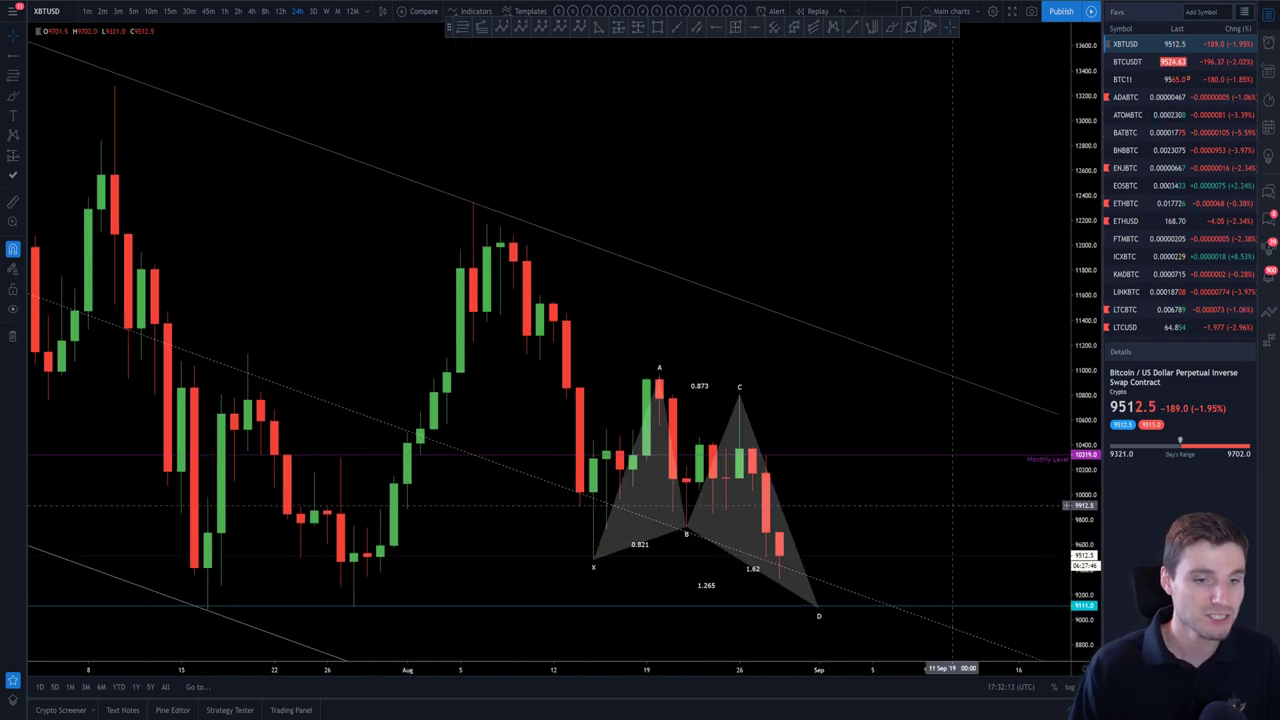
scroll(888, 462, down, 3)
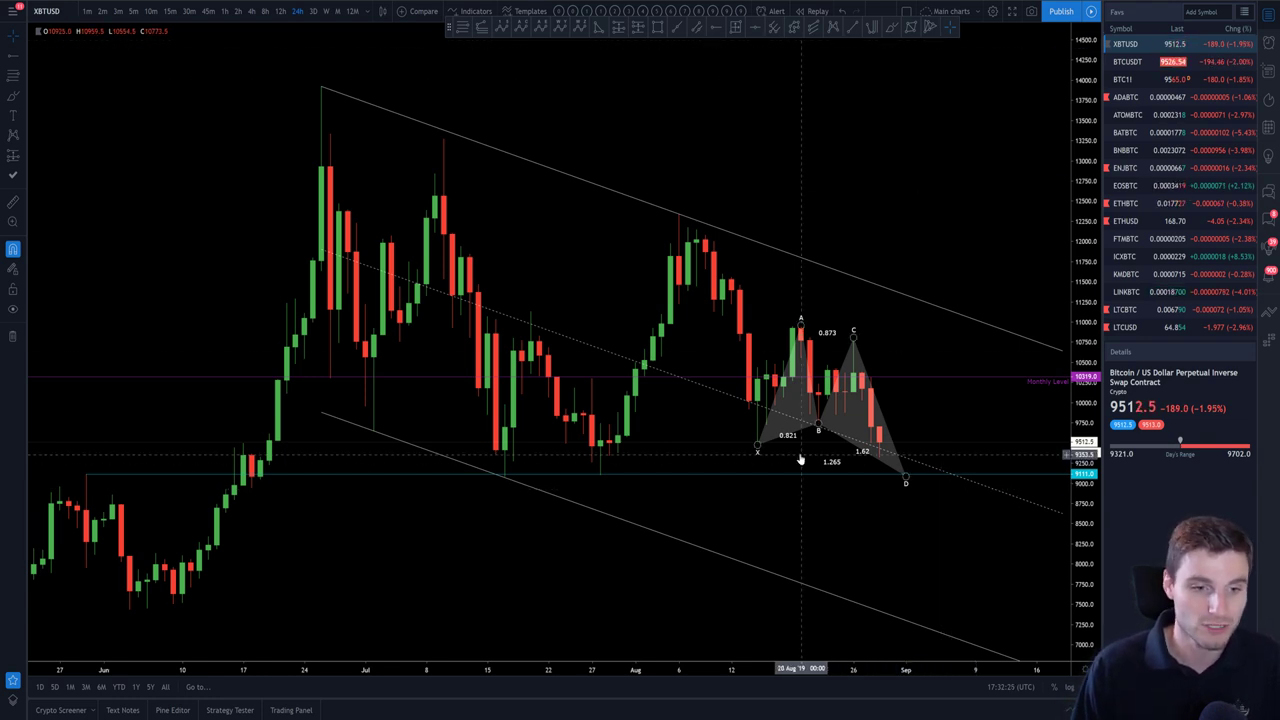
scroll(808, 300, down, 2)
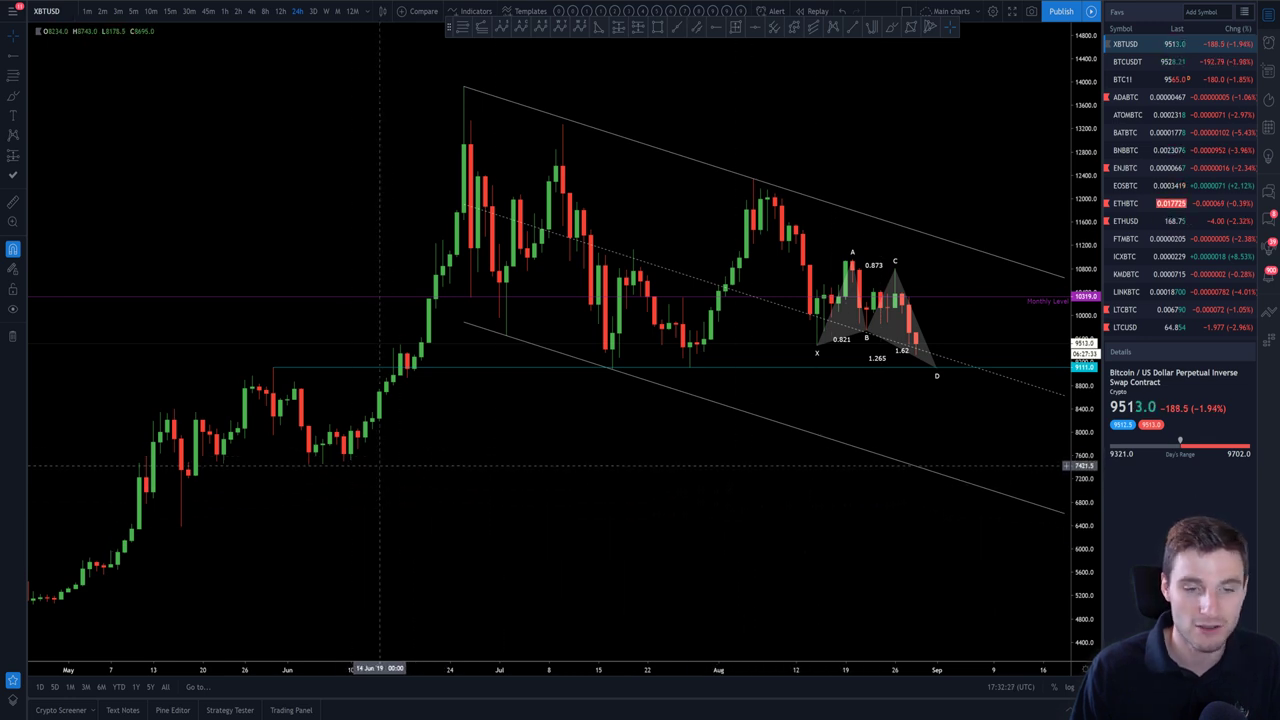
scroll(962, 489, up, 2)
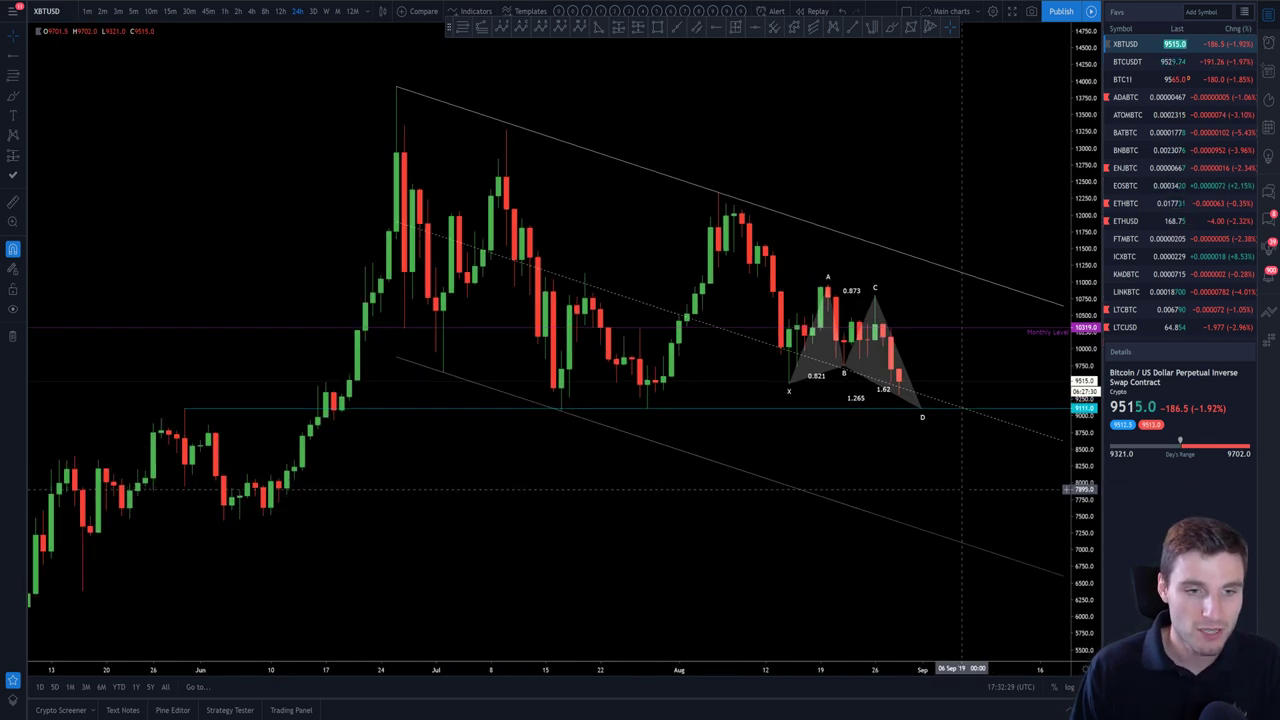
scroll(962, 489, up, 2)
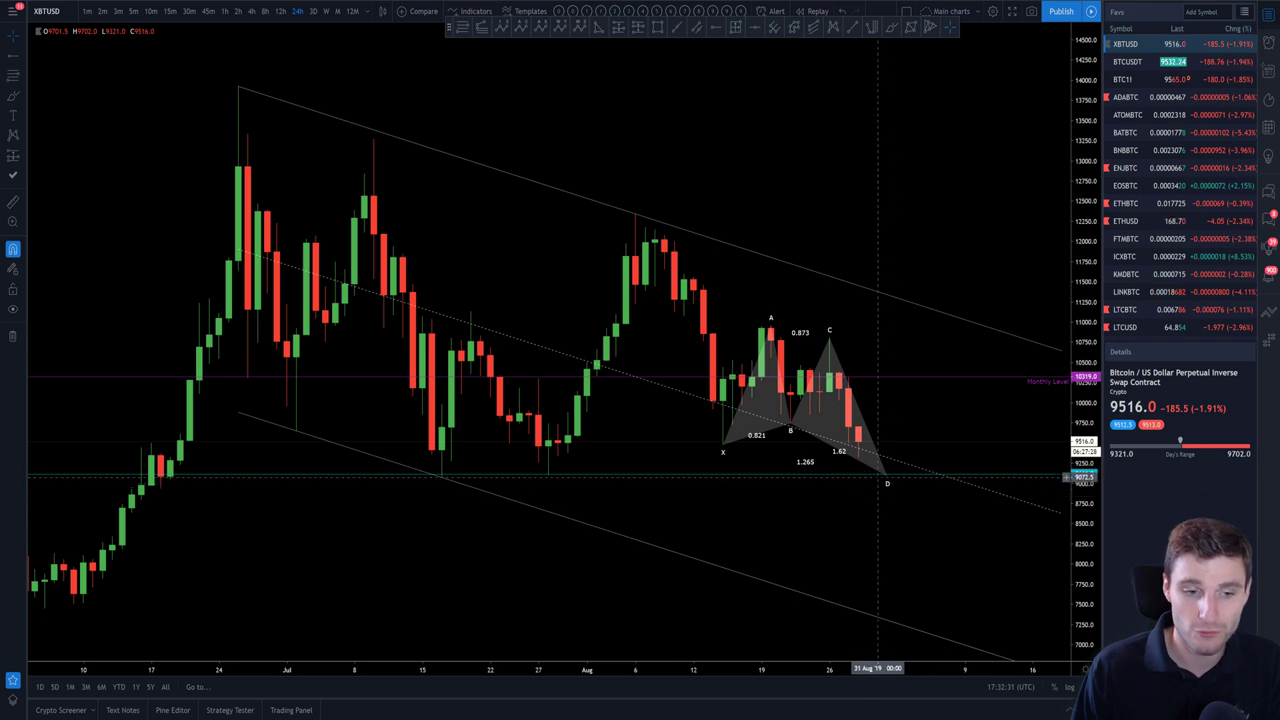
Switch to the 1-hour timeframe and examine the price drop between pattern points C and D
click(226, 13)
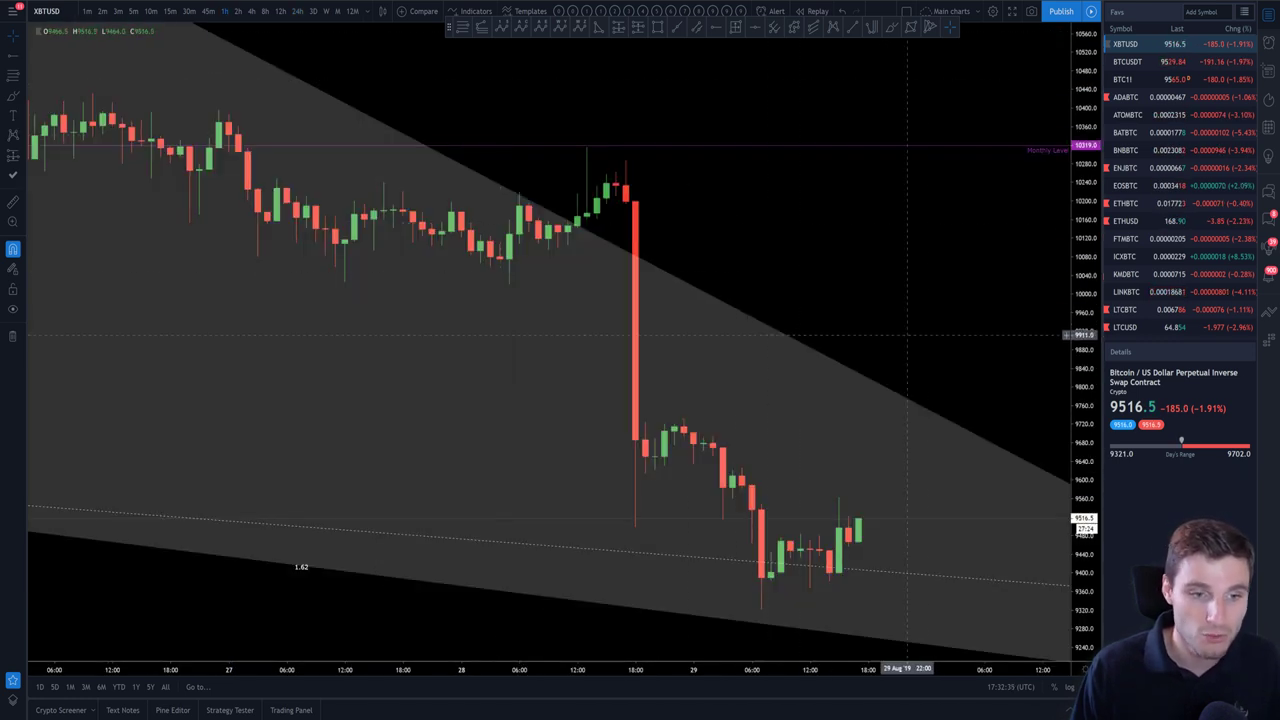
scroll(909, 334, down, 3)
drag(996, 362, 890, 347)
scroll(950, 349, down, 2)
scroll(890, 348, down, 1)
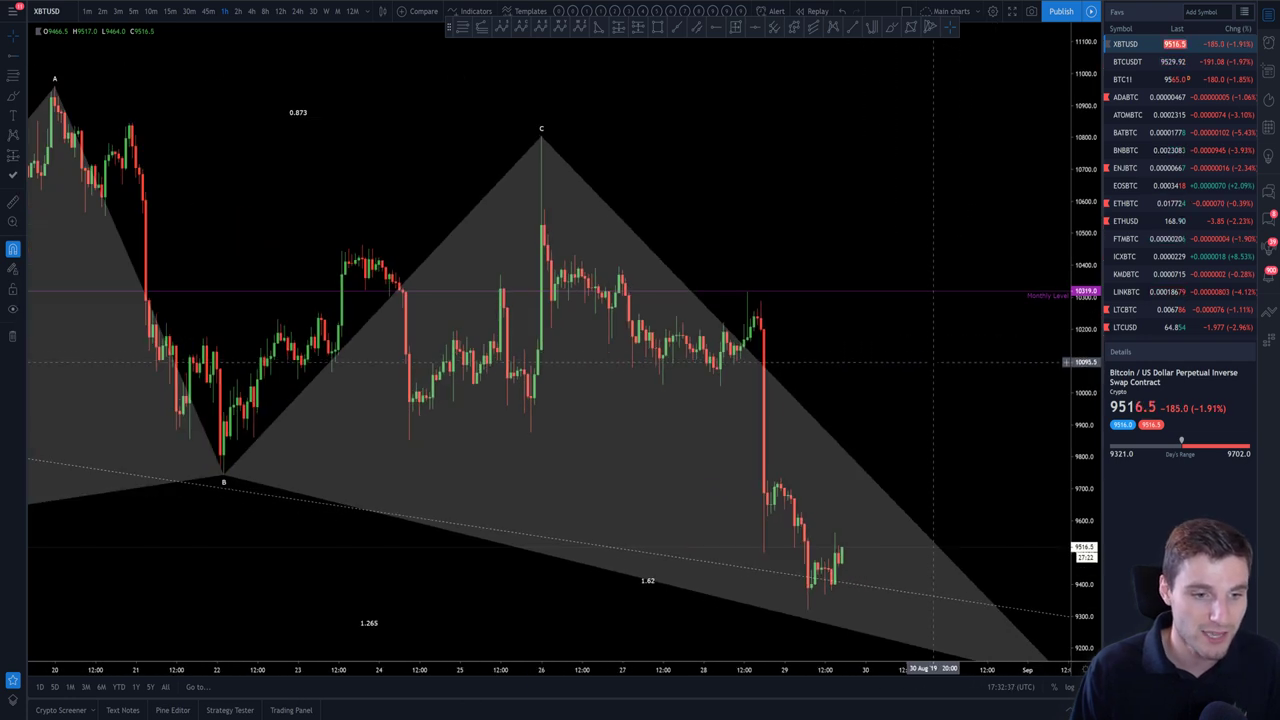
scroll(734, 551, up, 3)
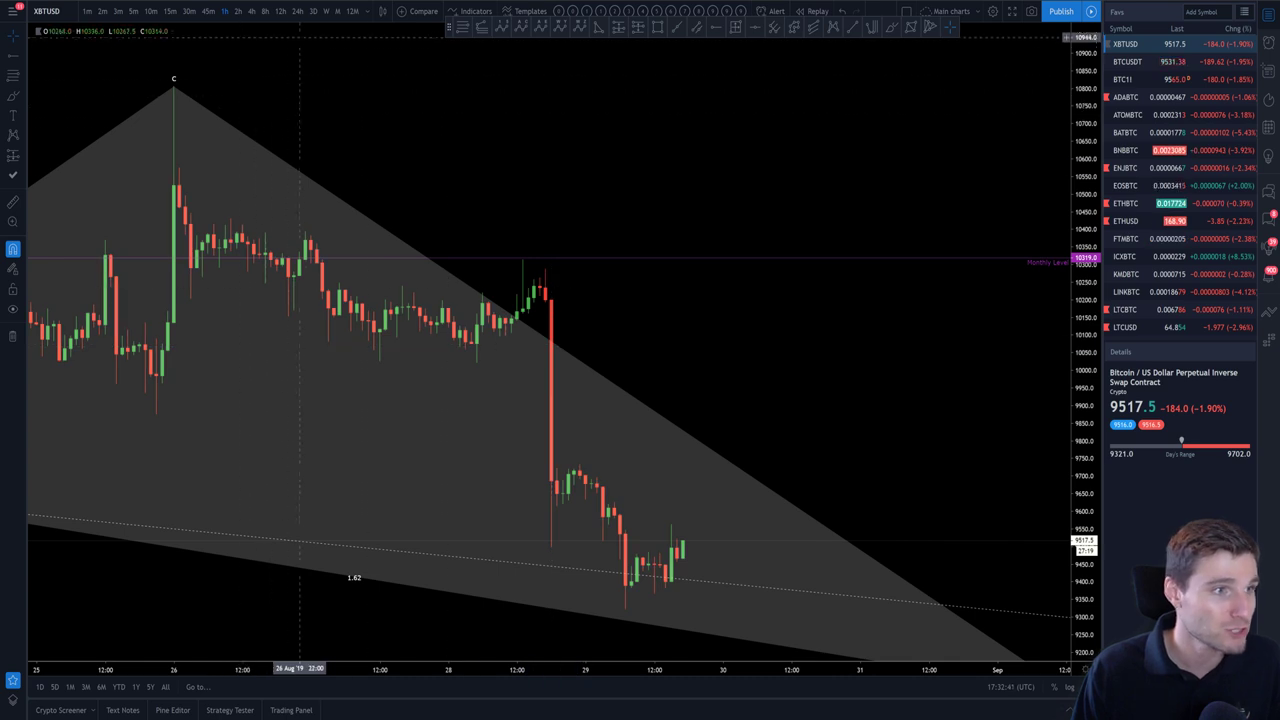
Review the channel on the 24-hour timeframe, and return to the 1-hour chart to inspect recent candles above the 9111 line
click(298, 12)
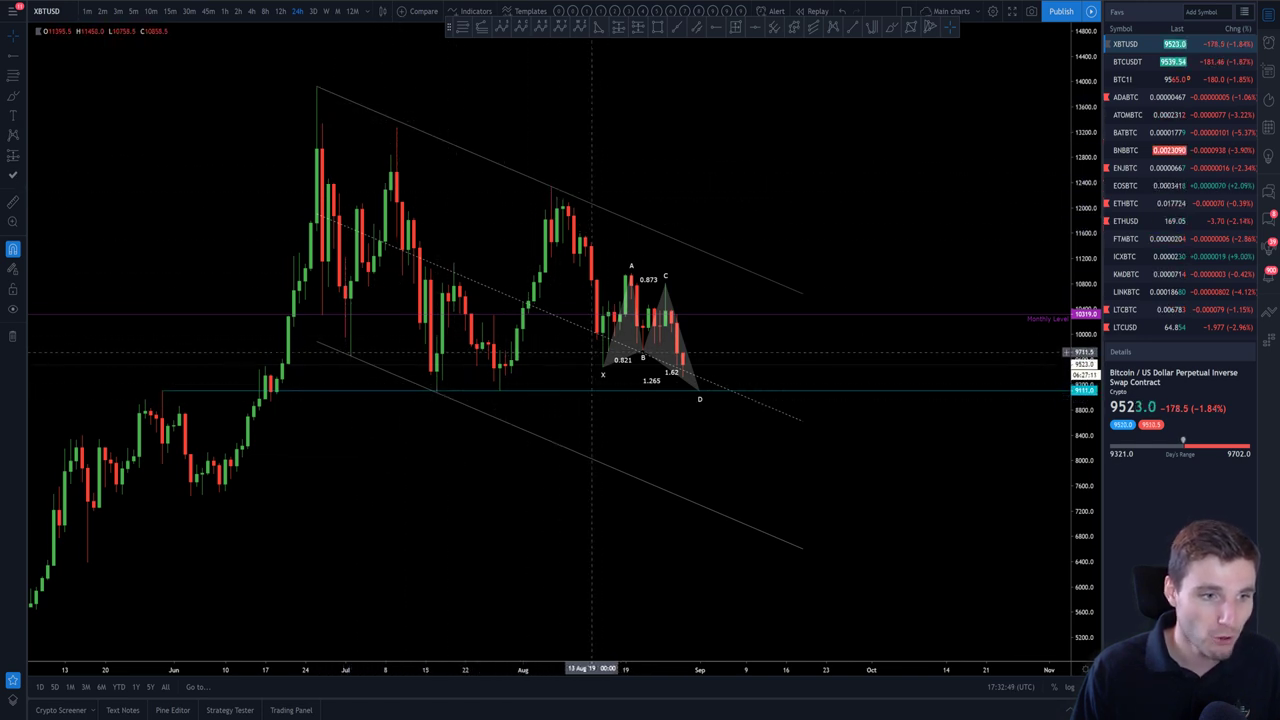
click(624, 273)
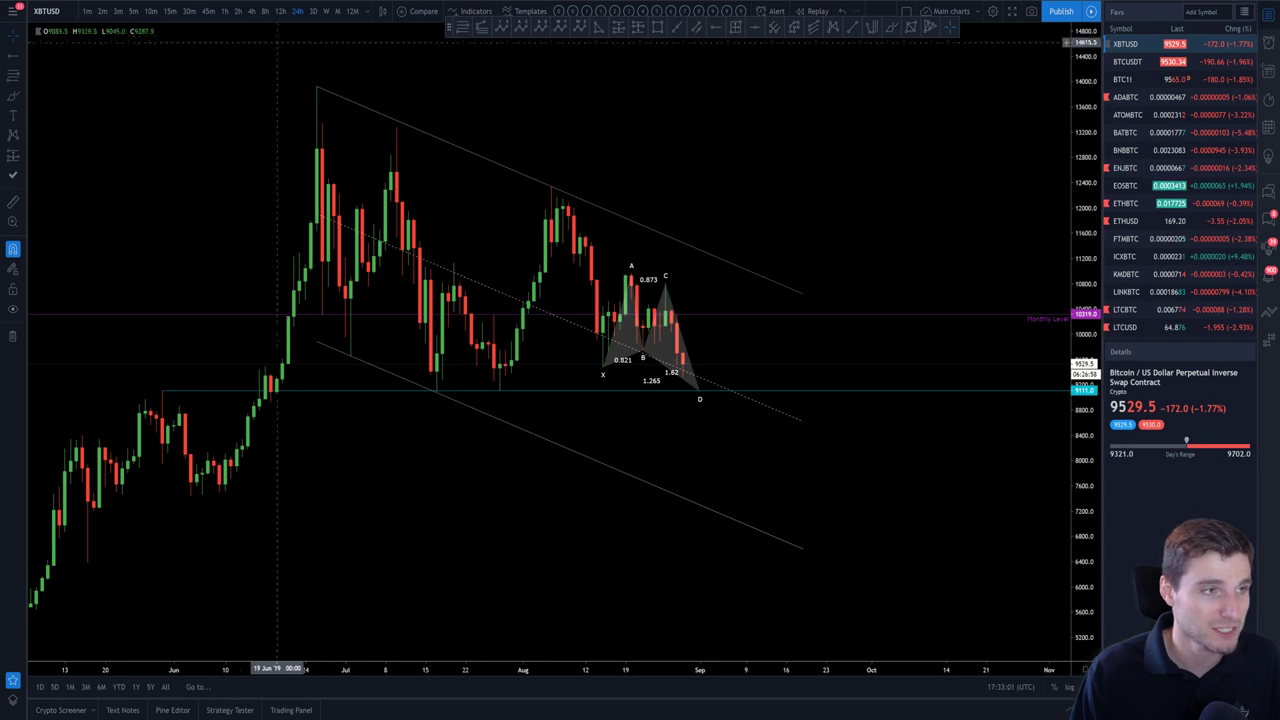
click(226, 11)
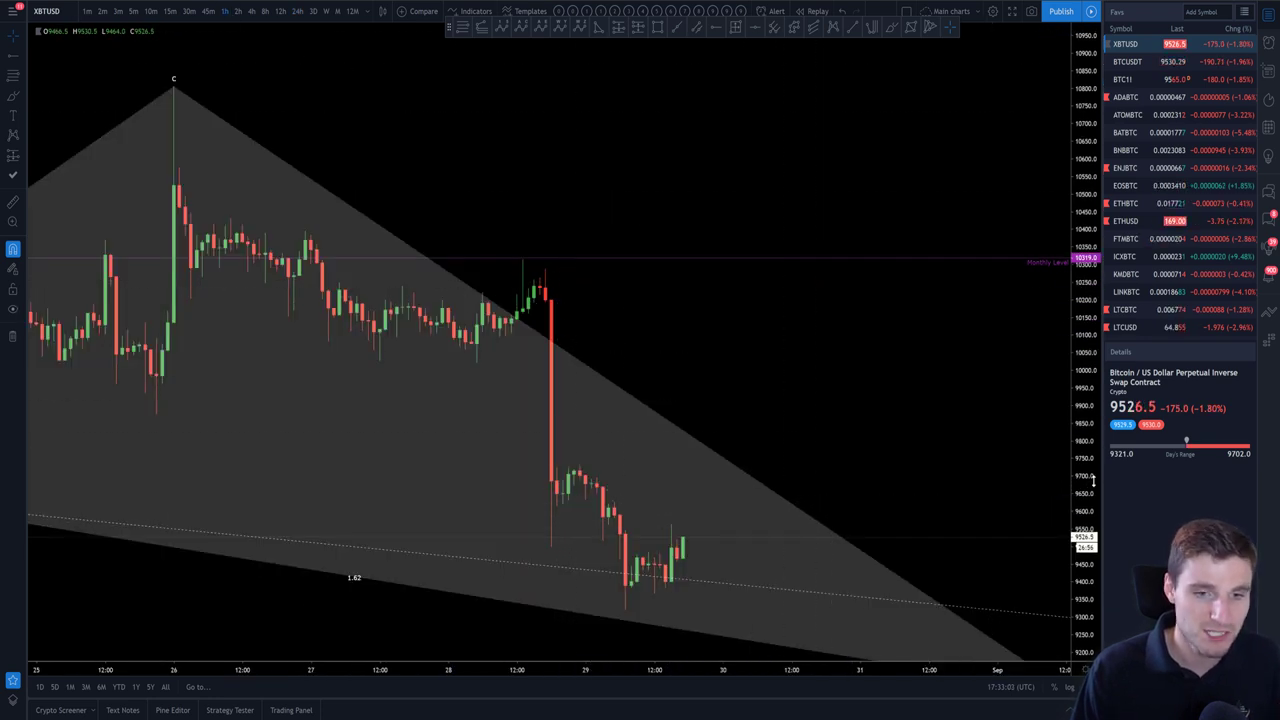
drag(843, 575, 780, 326)
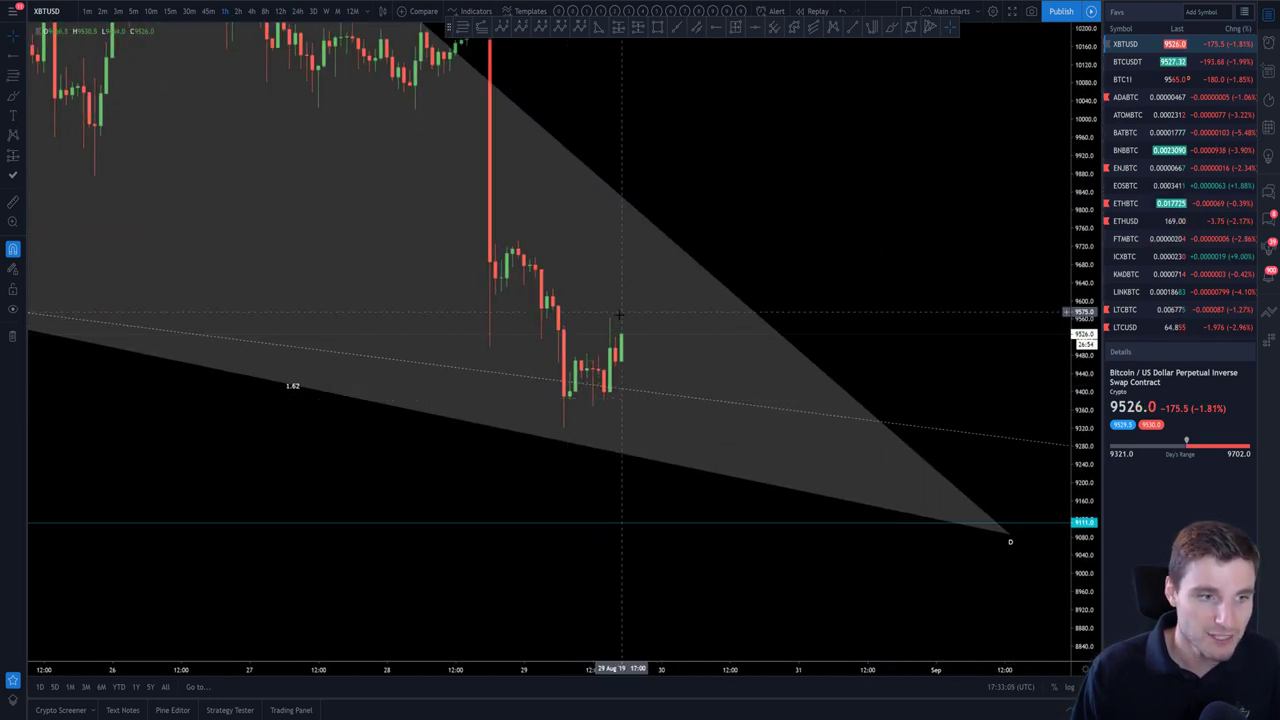
drag(817, 245, 868, 261)
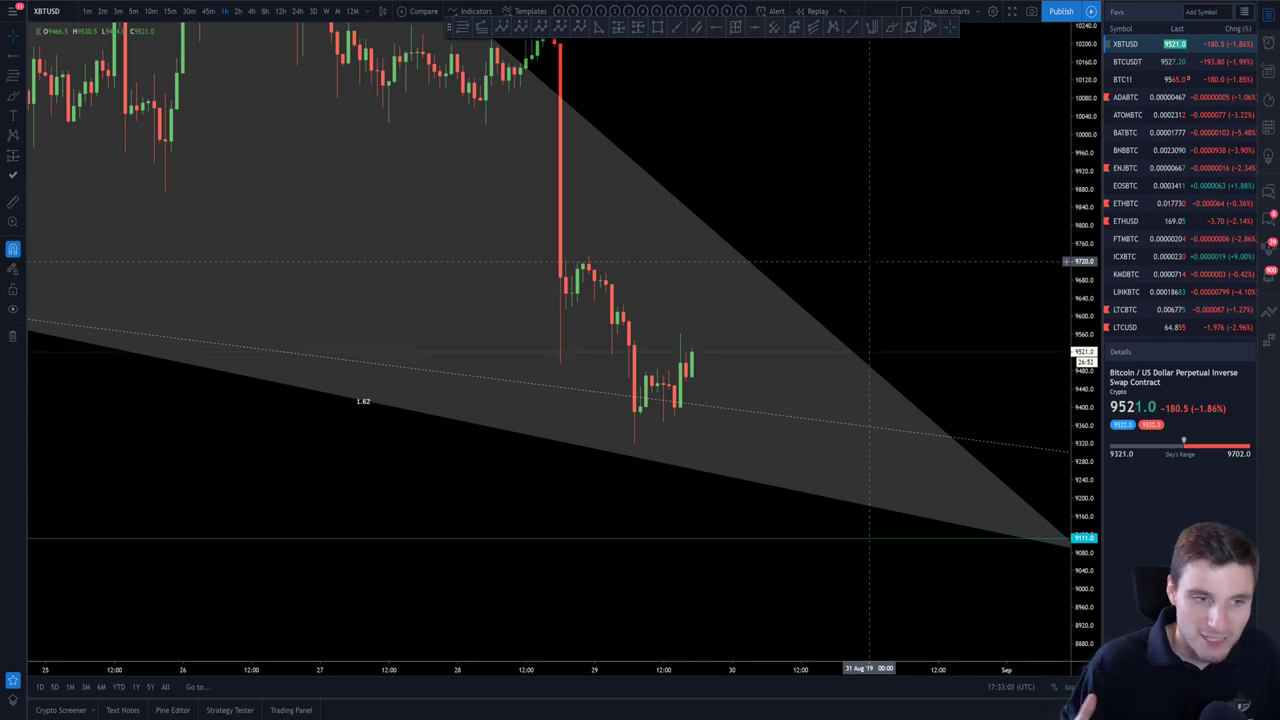
Draw a Fibonacci retracement from the 28 August high at 10287.5 down to the level of the 29 August low
drag(1086, 299, 1086, 404)
drag(916, 235, 928, 281)
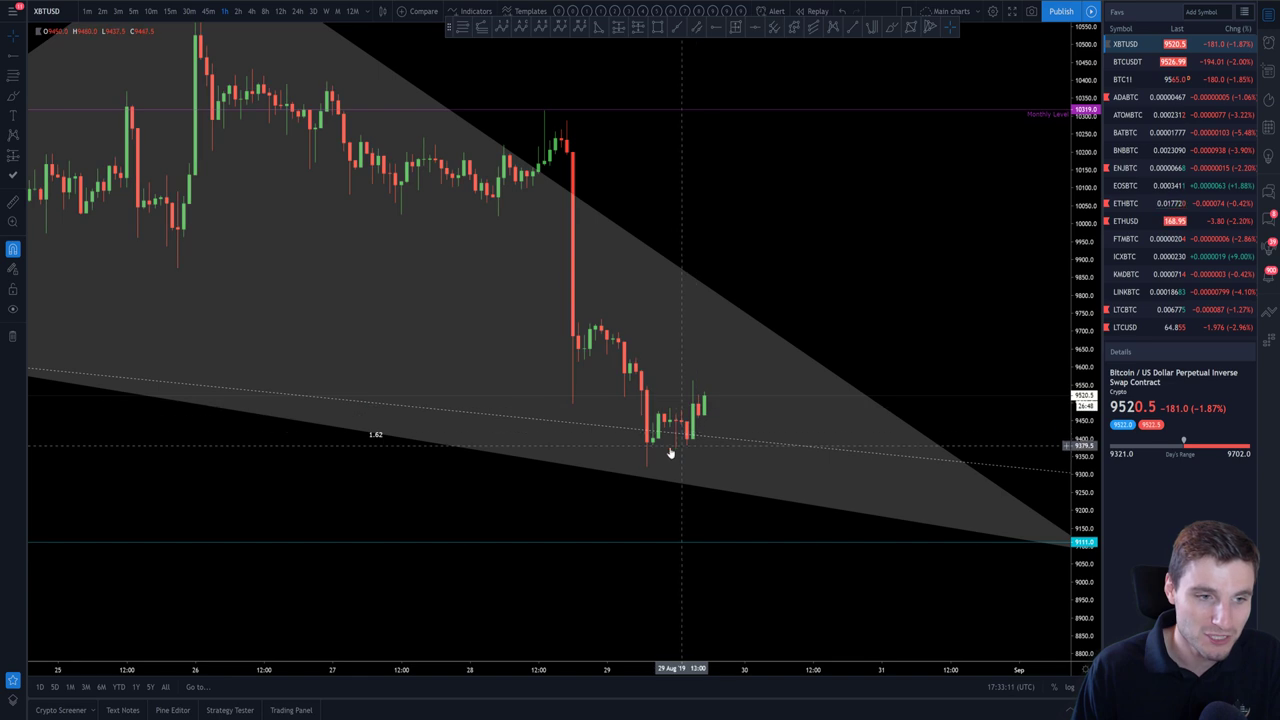
mouse_move(791, 220)
mouse_down()
mouse_move(749, 237)
mouse_move(706, 200)
mouse_up()
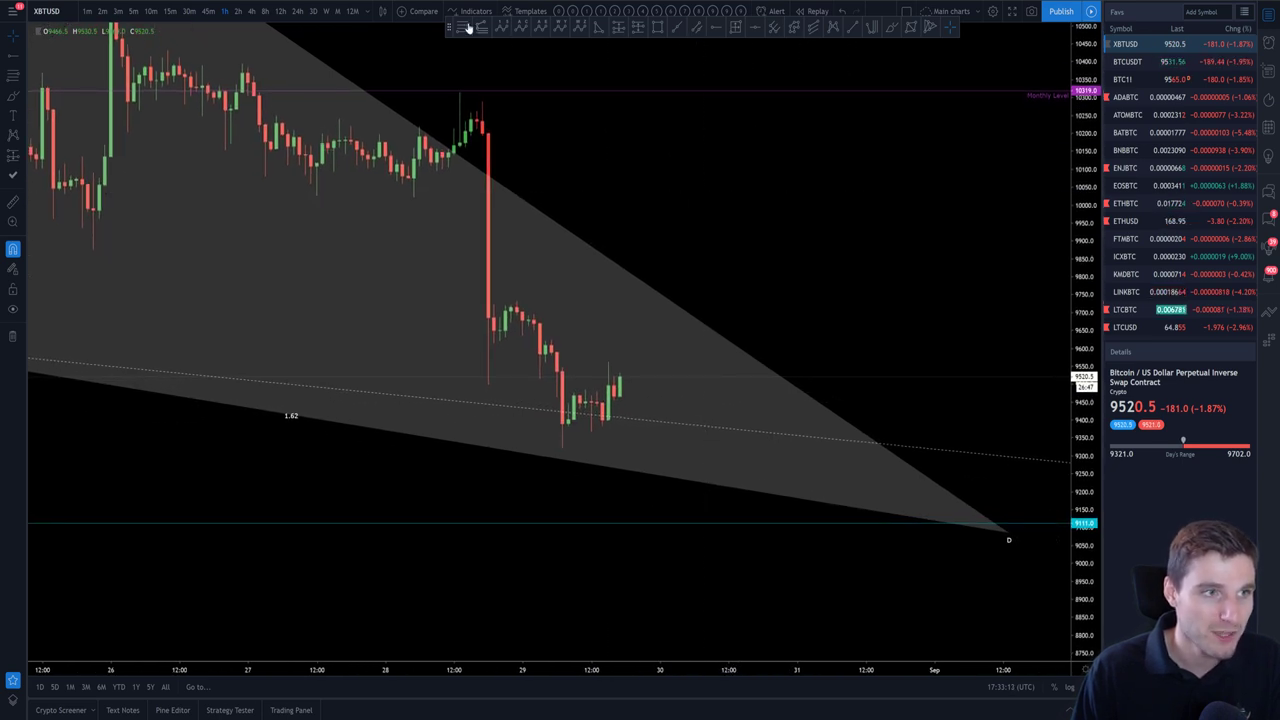
click(465, 27)
click(482, 102)
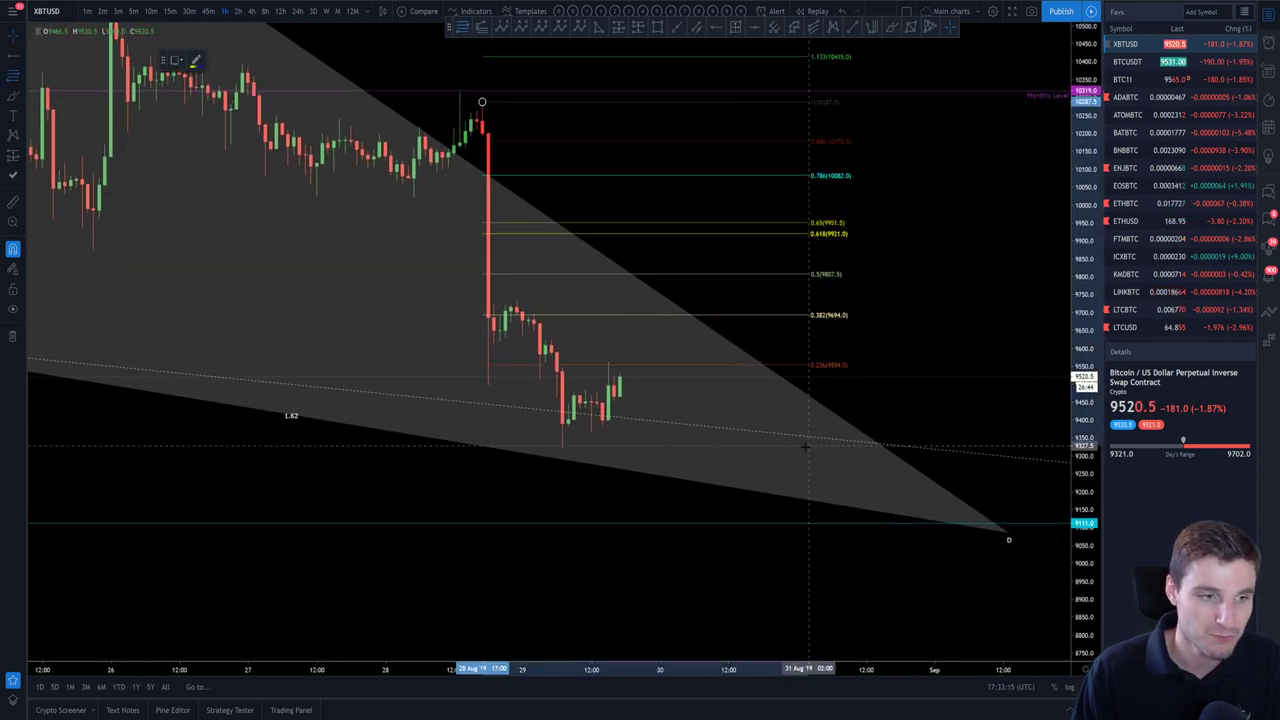
click(802, 449)
drag(1088, 491, 1088, 403)
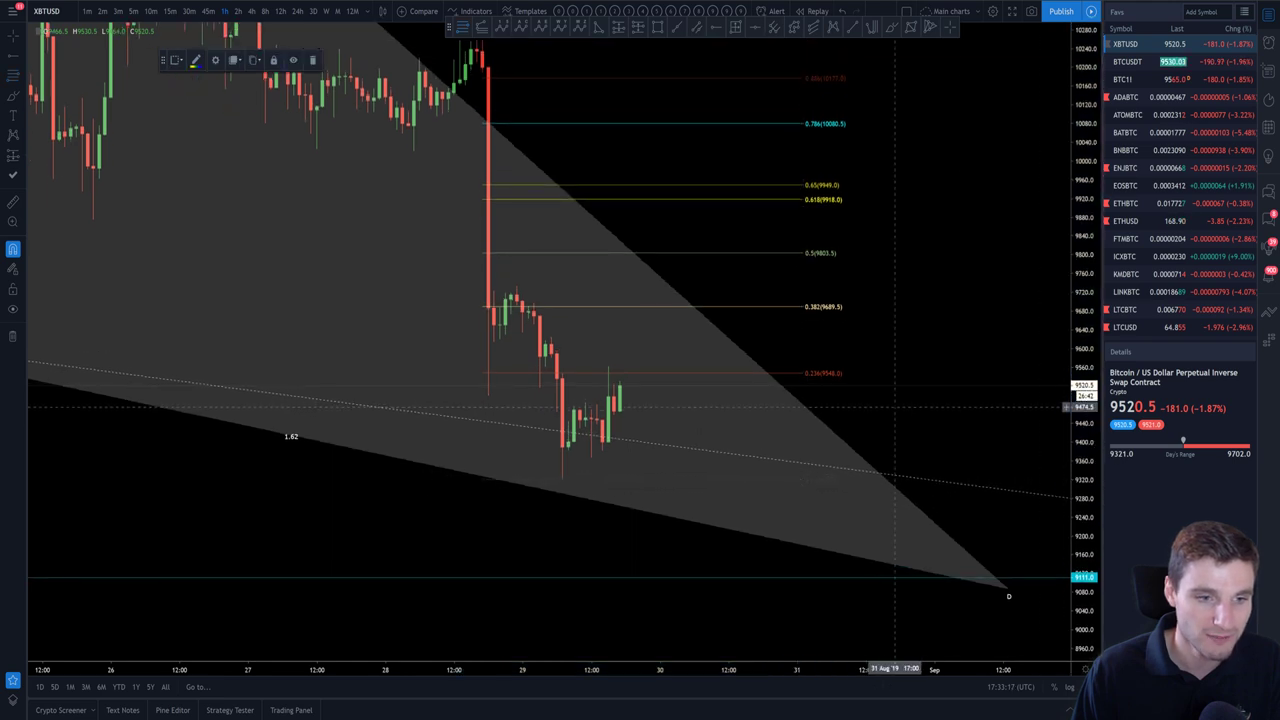
Examine the latest hourly rebound against the 0.236 and 0.382 Fibonacci retracement levels
drag(894, 406, 963, 380)
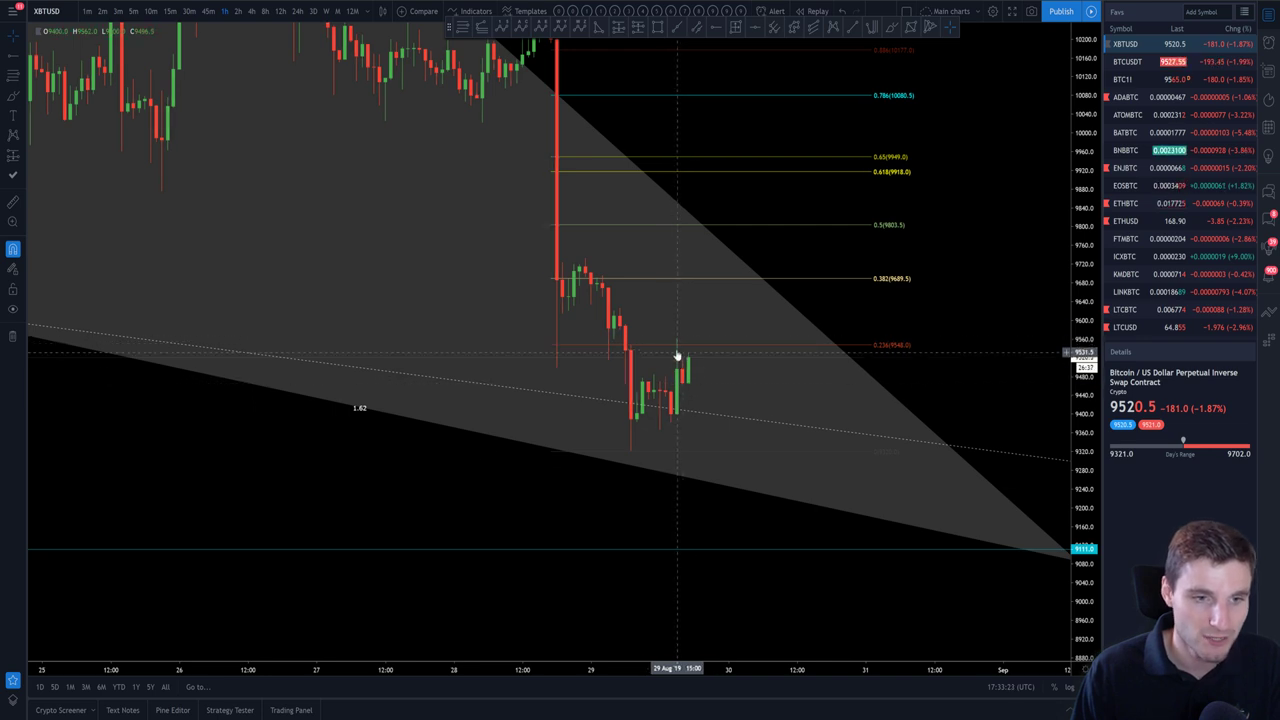
drag(963, 352, 1000, 376)
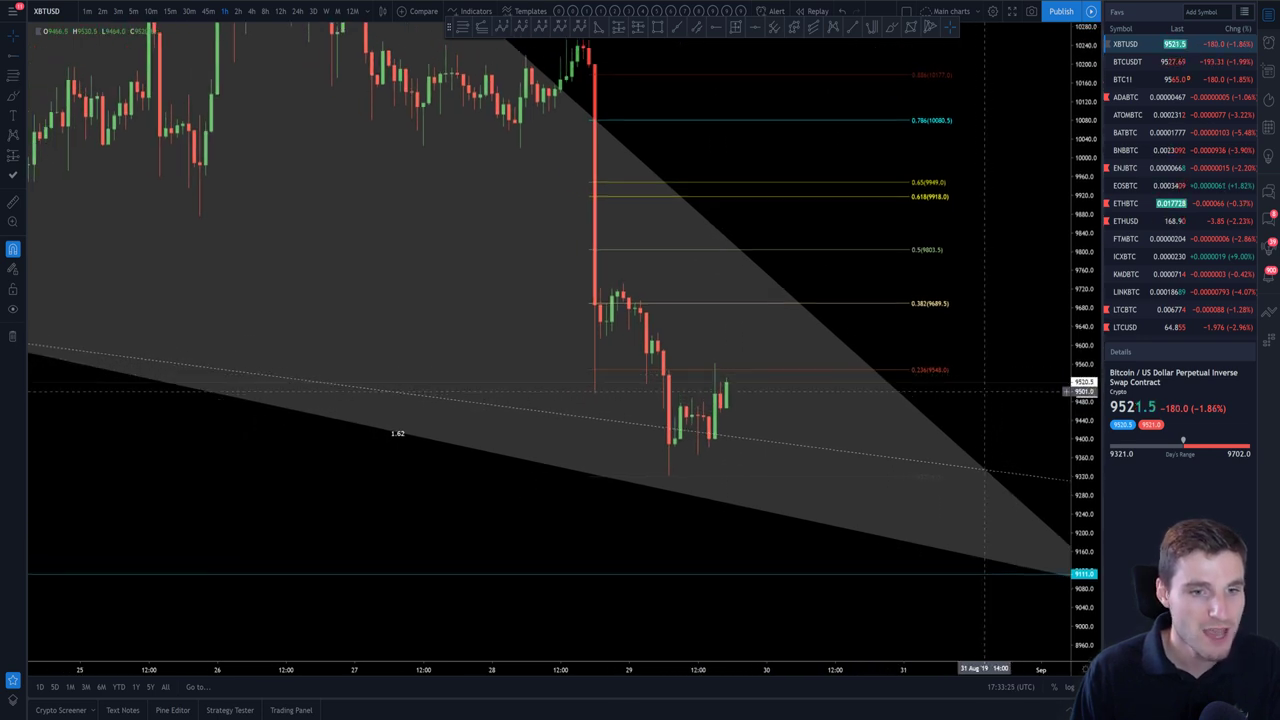
scroll(974, 386, up, 2)
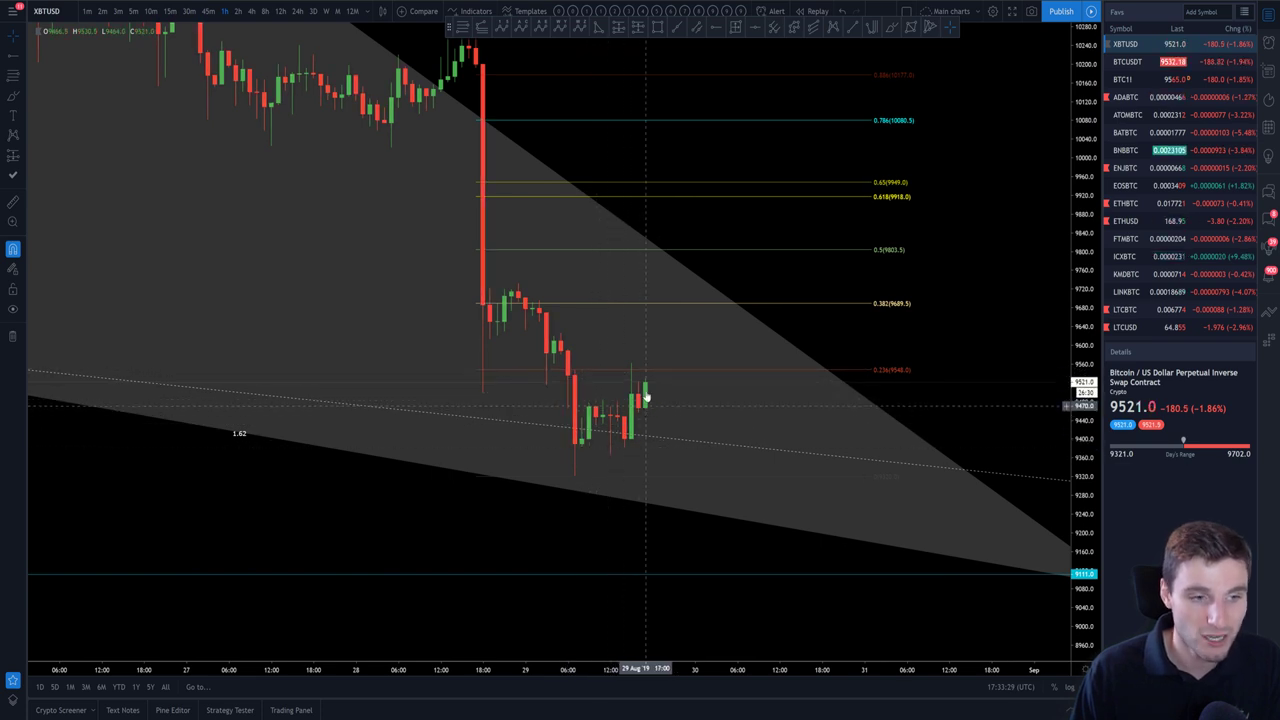
drag(992, 378, 1003, 390)
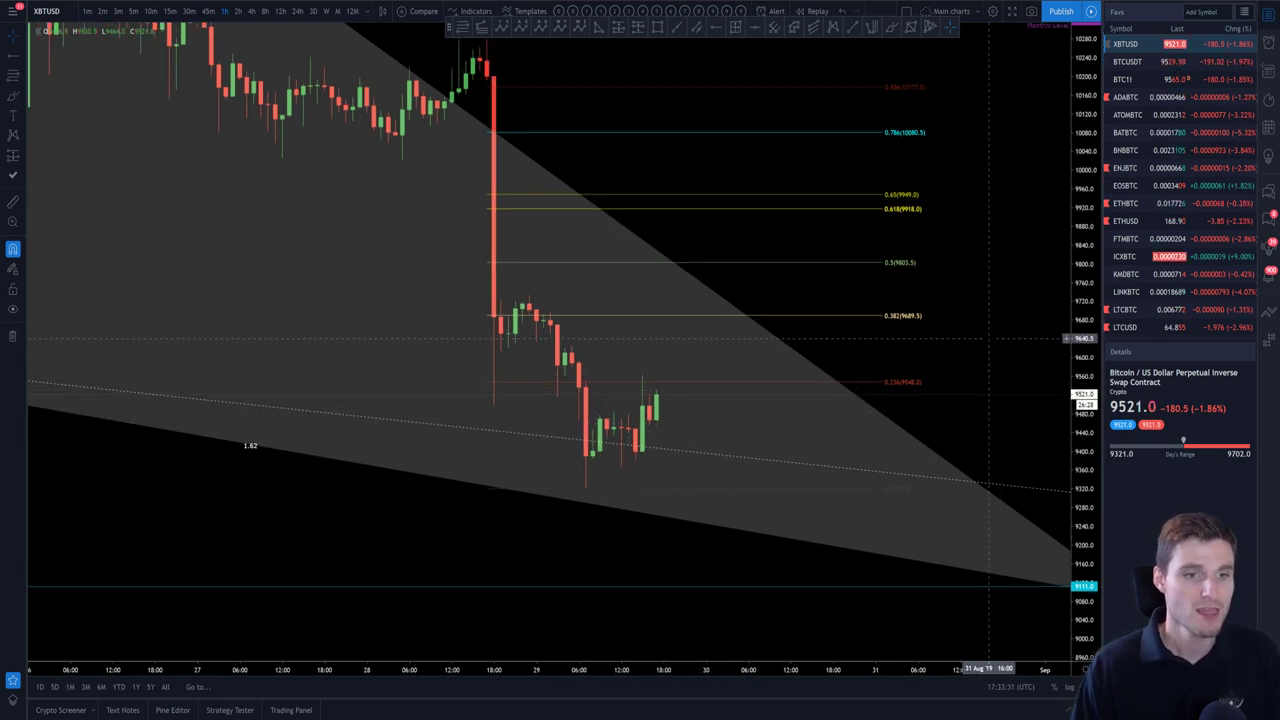
drag(989, 339, 976, 395)
scroll(997, 389, up, 1)
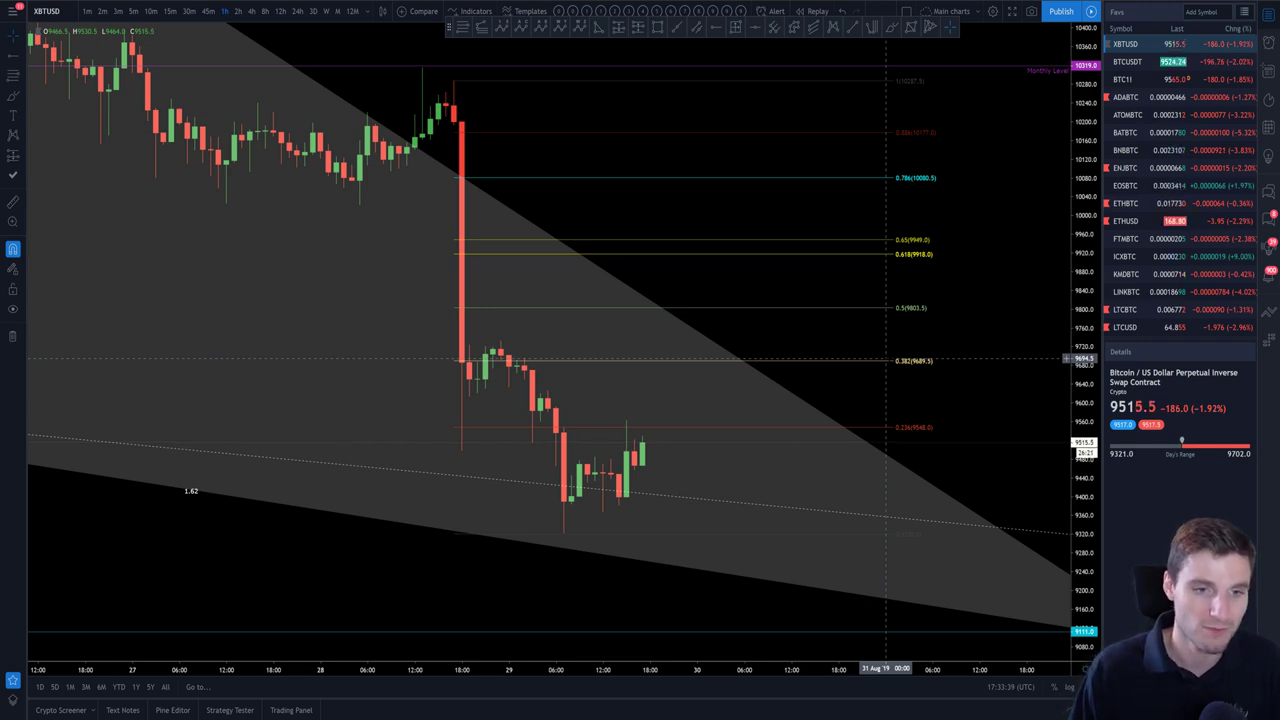
drag(987, 335, 997, 355)
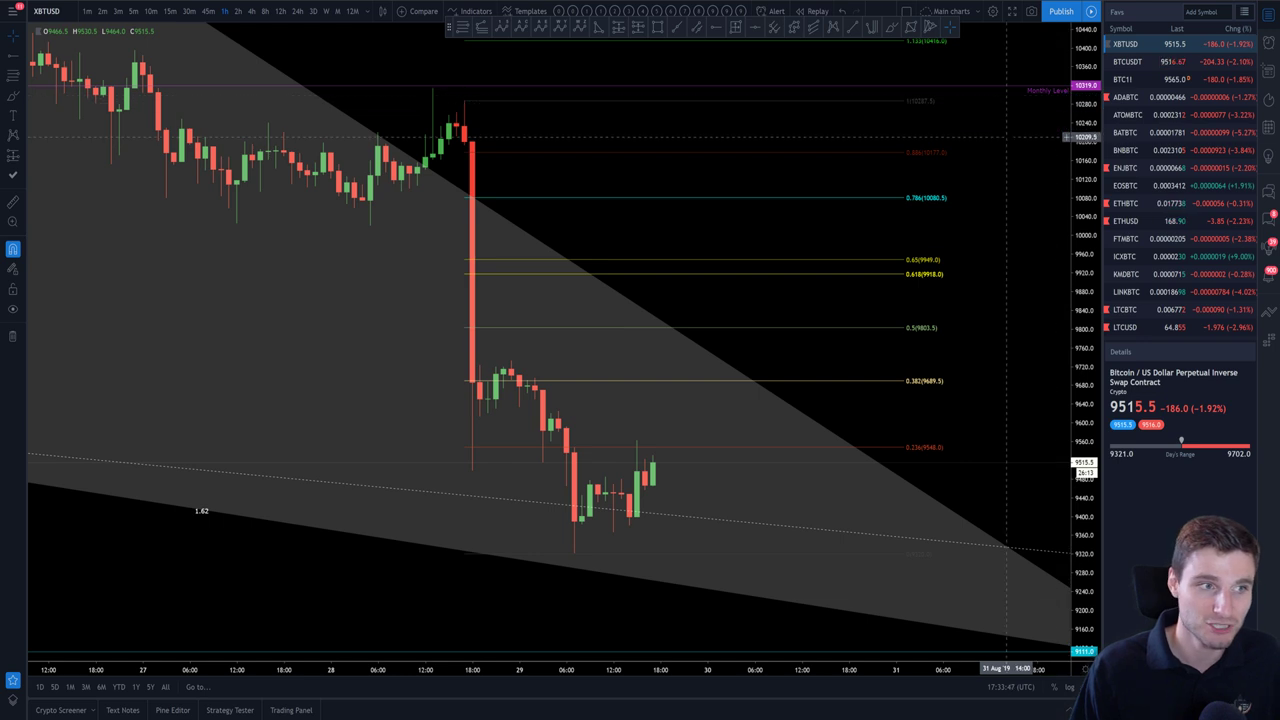
Review the drop from the 10319 monthly level and the higher retracement levels as possible bounce targets
scroll(1014, 139, down, 1)
drag(1005, 176, 1023, 248)
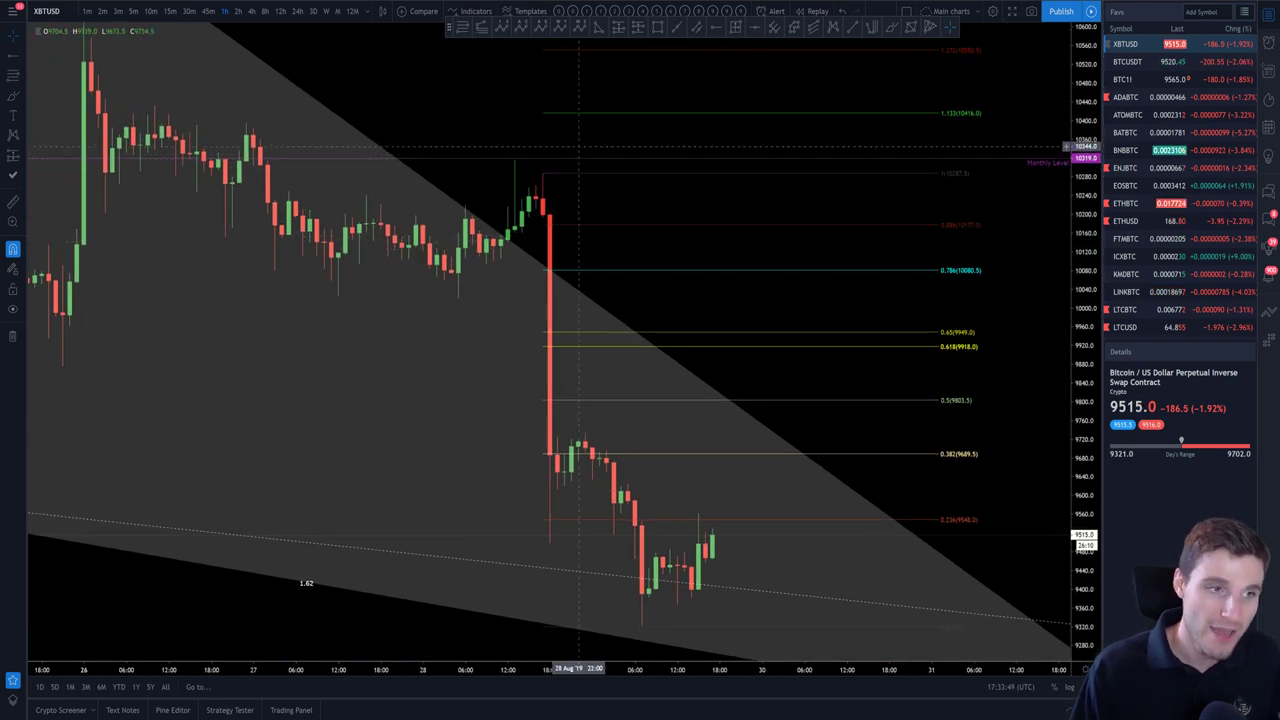
drag(631, 214, 626, 193)
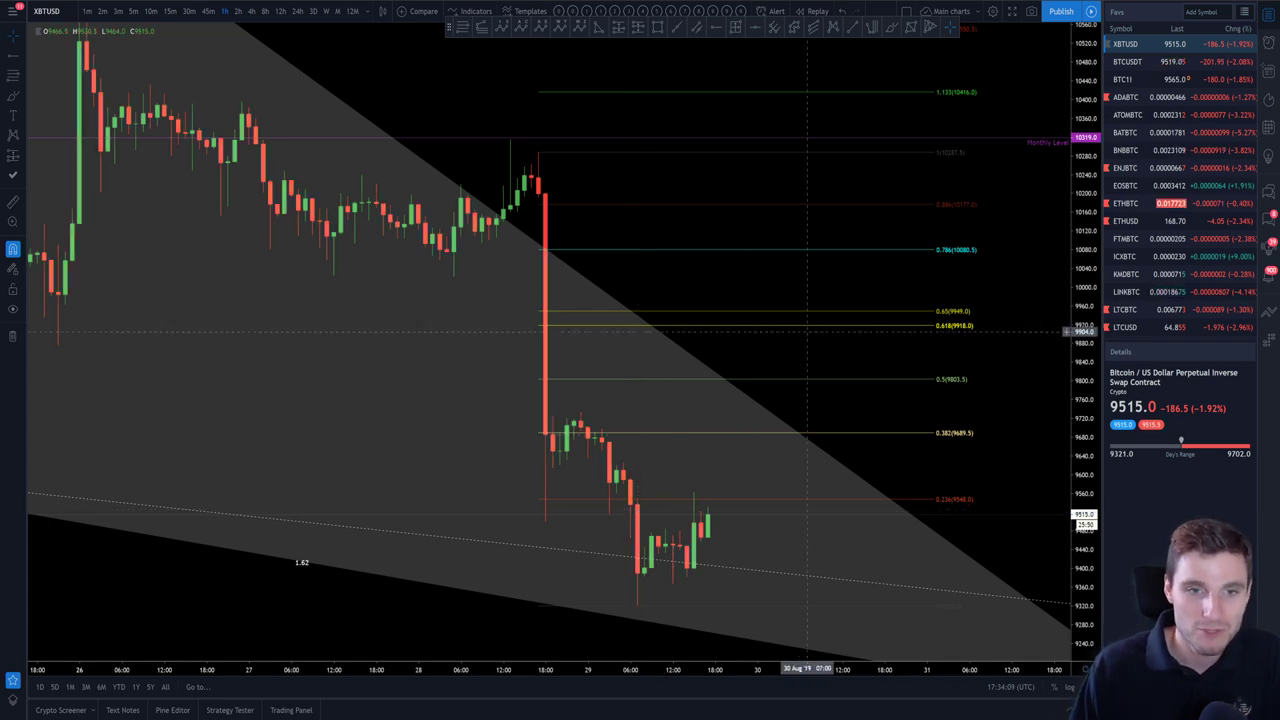
drag(1026, 255, 1028, 237)
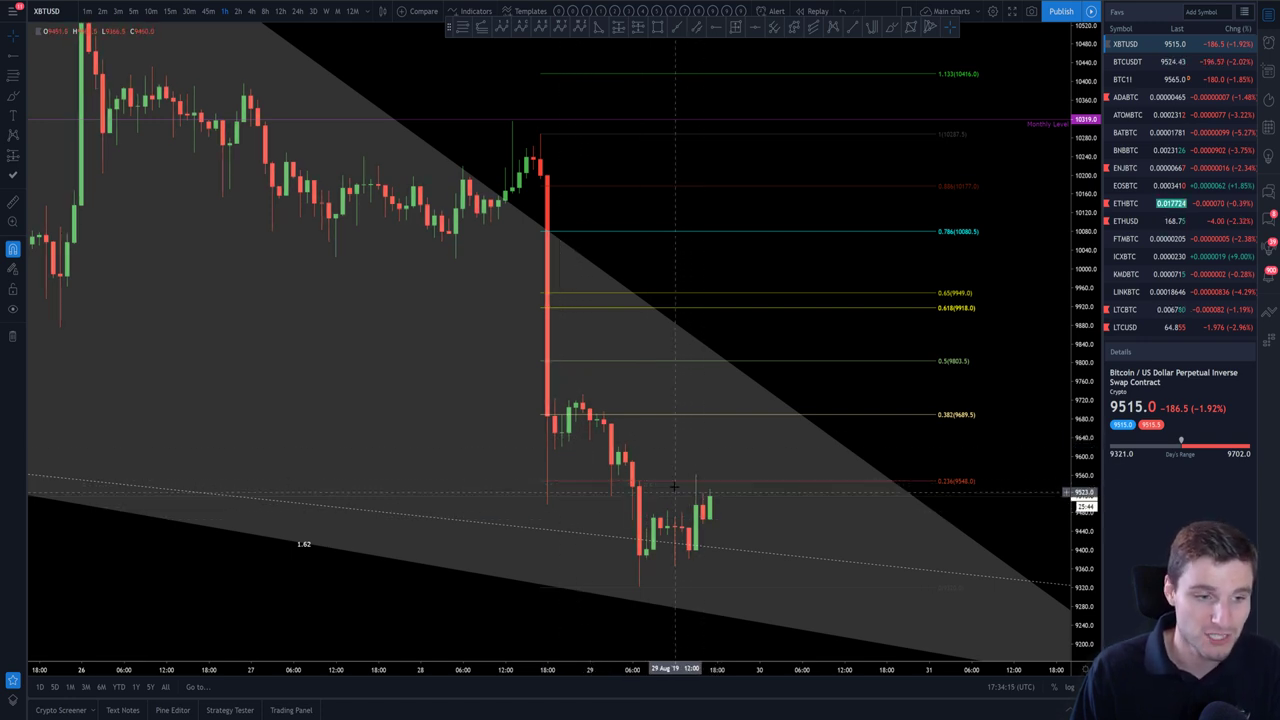
drag(895, 463, 965, 421)
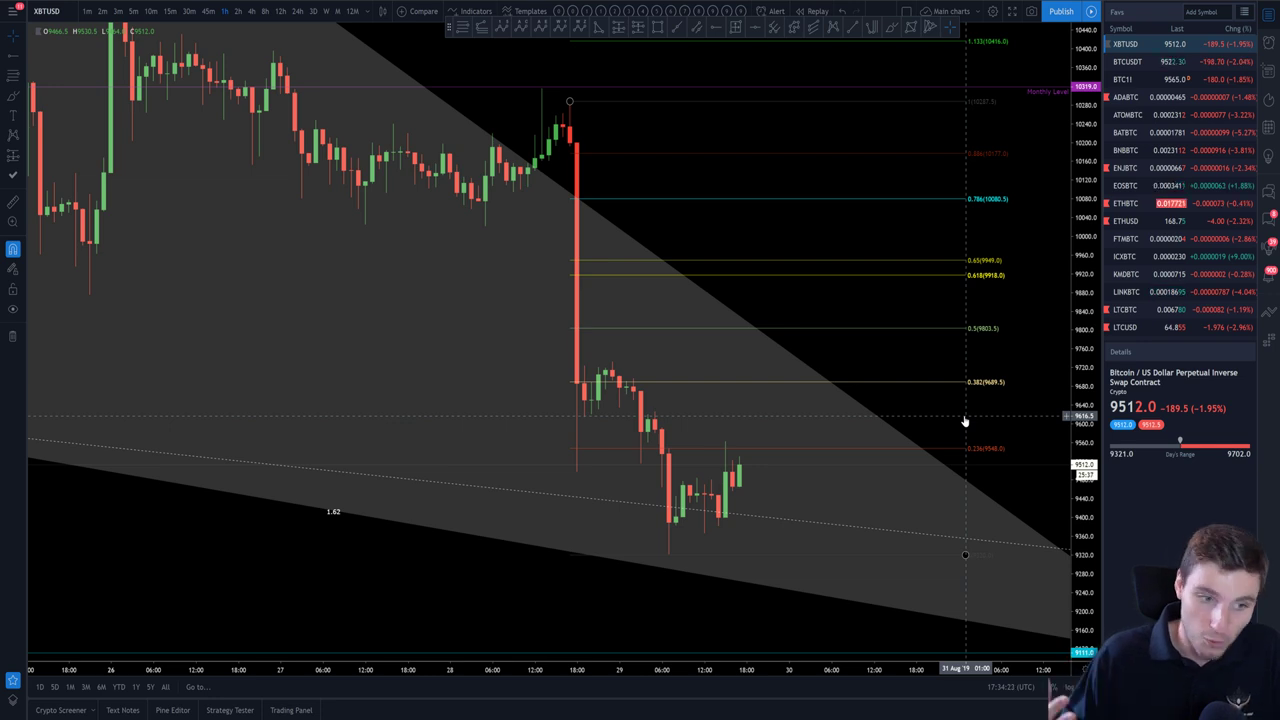
drag(913, 342, 941, 351)
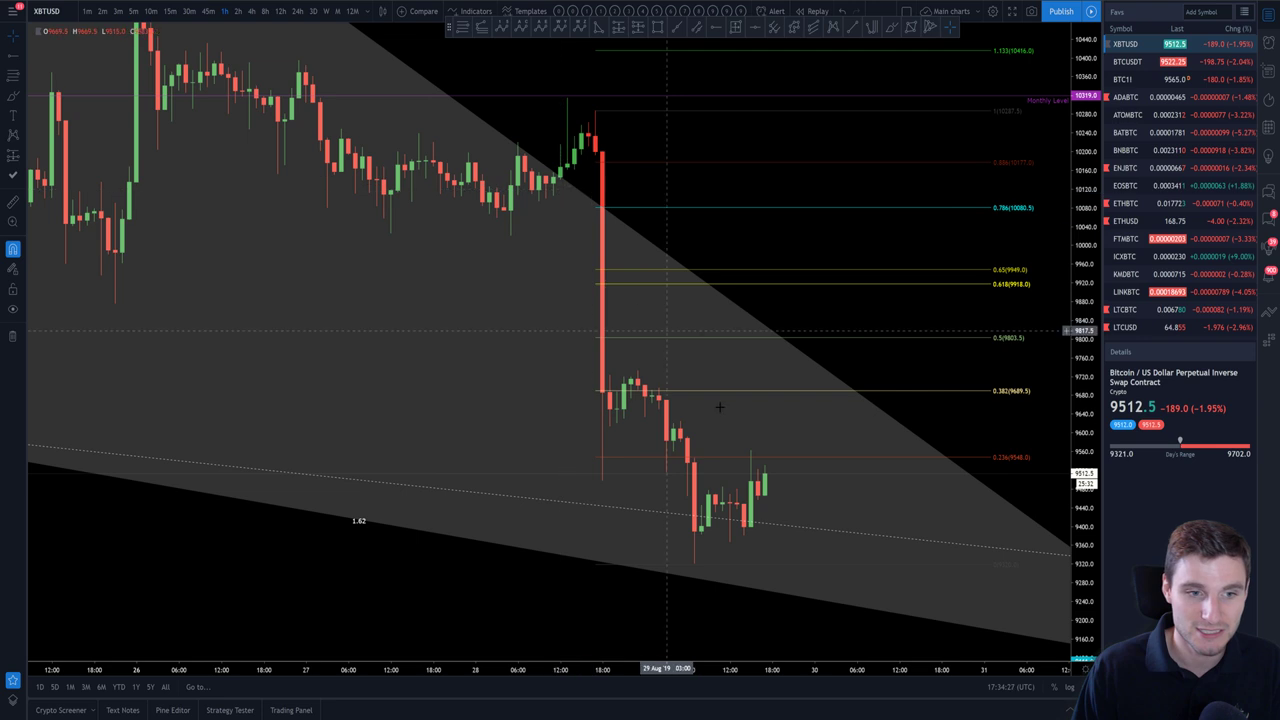
drag(956, 418, 932, 409)
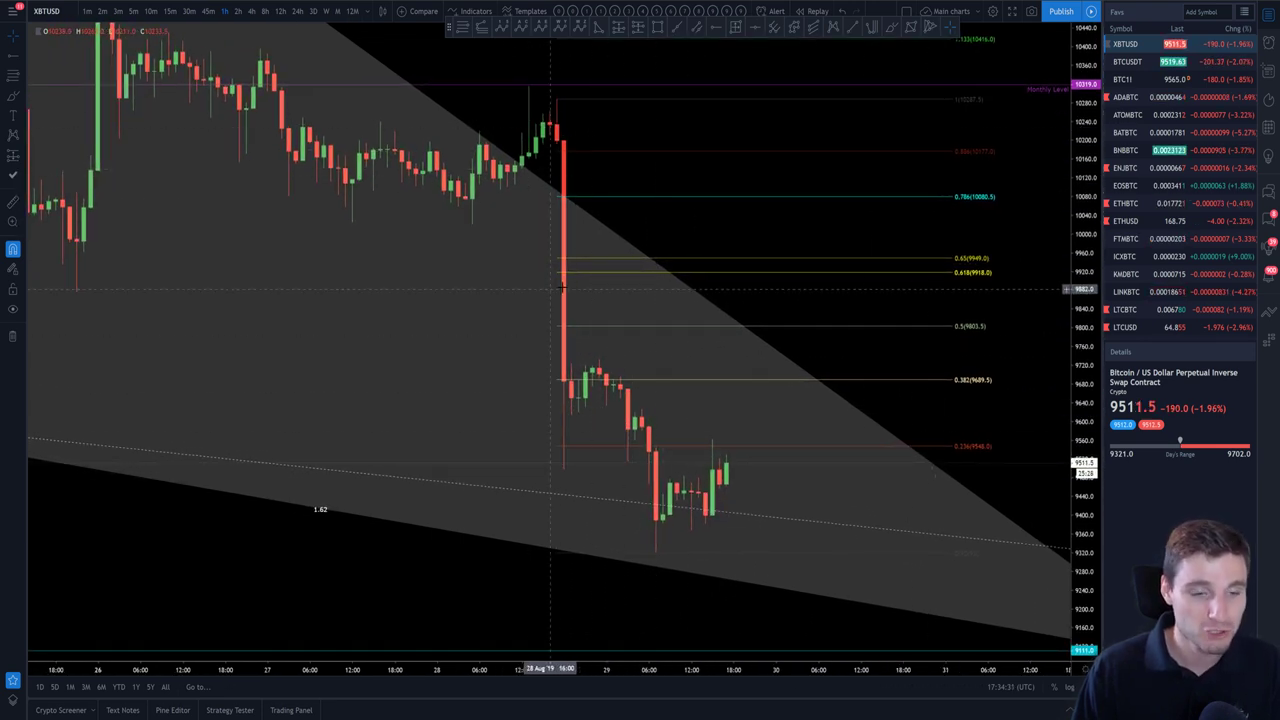
scroll(970, 376, down, 1)
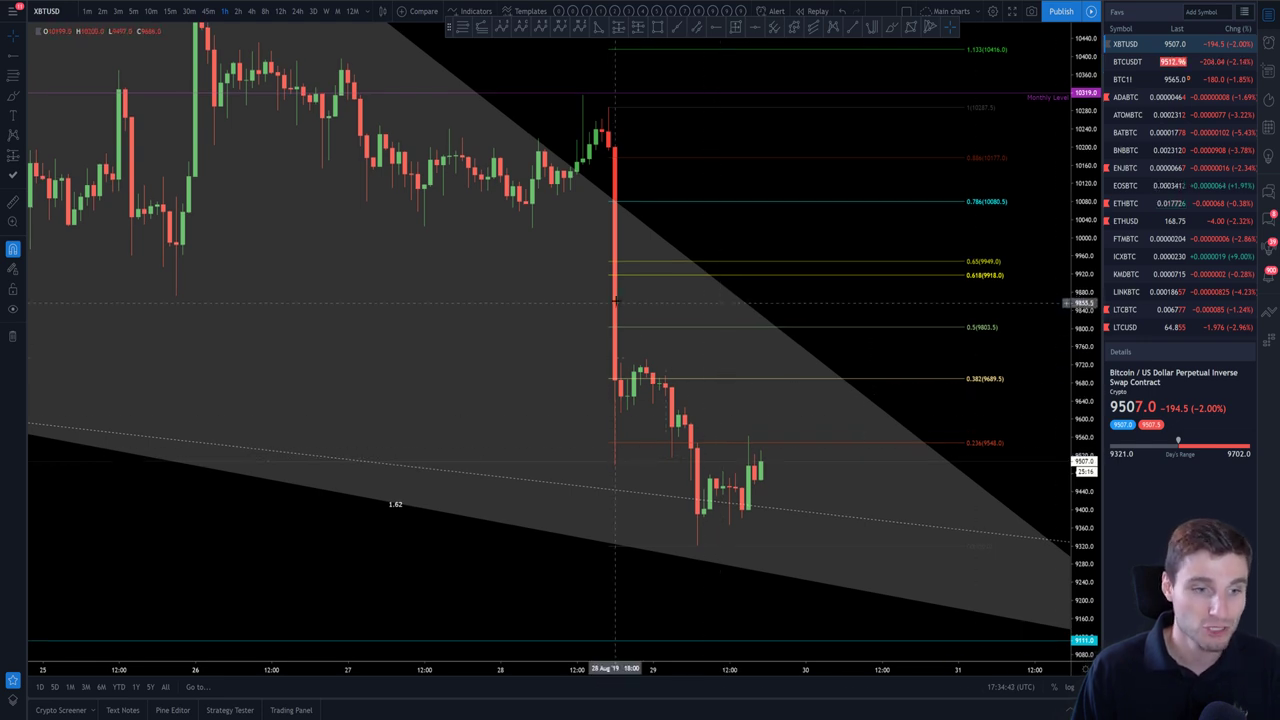
Bring back the indicator panes and compare the moving averages and RSI with the Fibonacci levels on the 1-hour chart
scroll(768, 403, down, 2)
drag(768, 403, 665, 314)
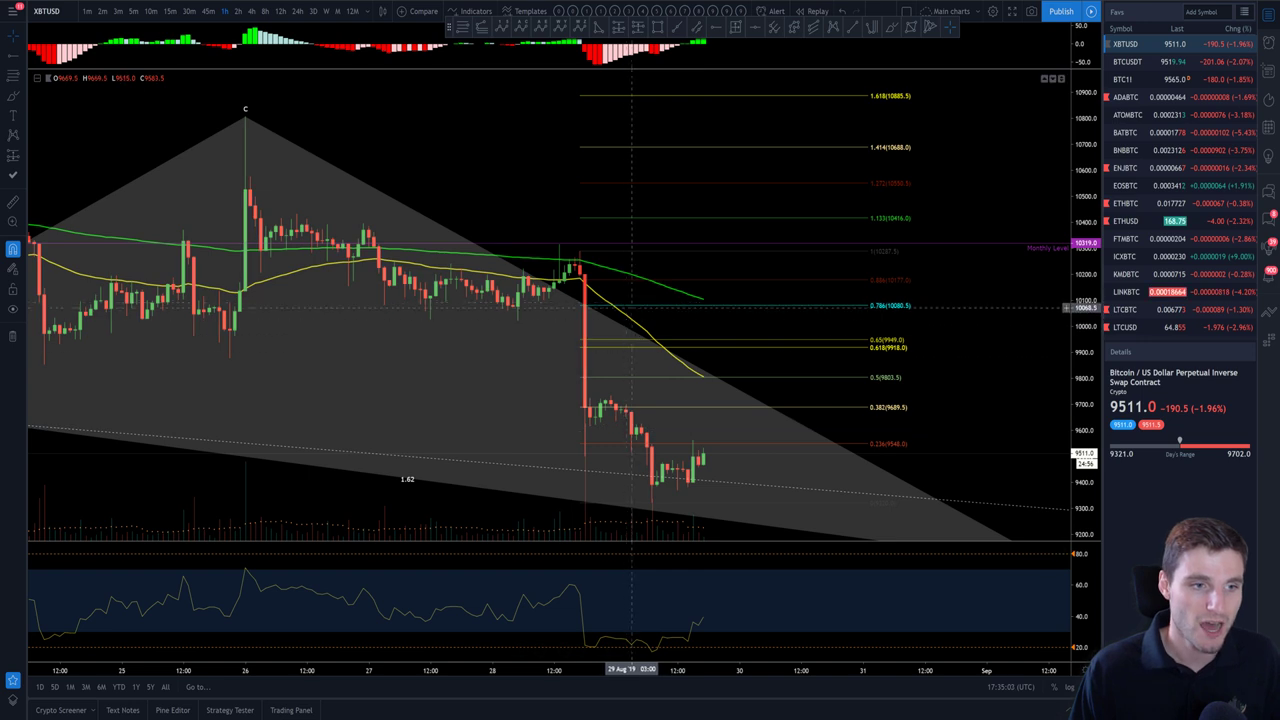
scroll(760, 452, down, 1)
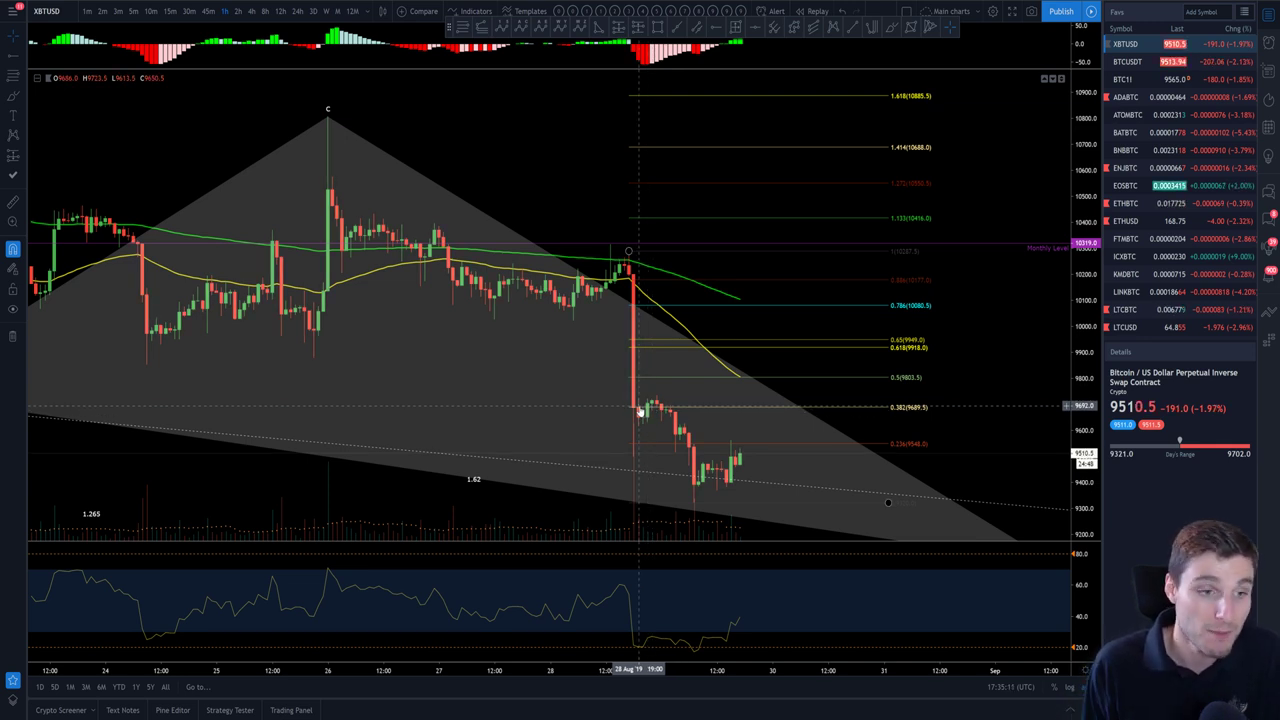
drag(1087, 408, 1075, 338)
drag(1042, 430, 891, 228)
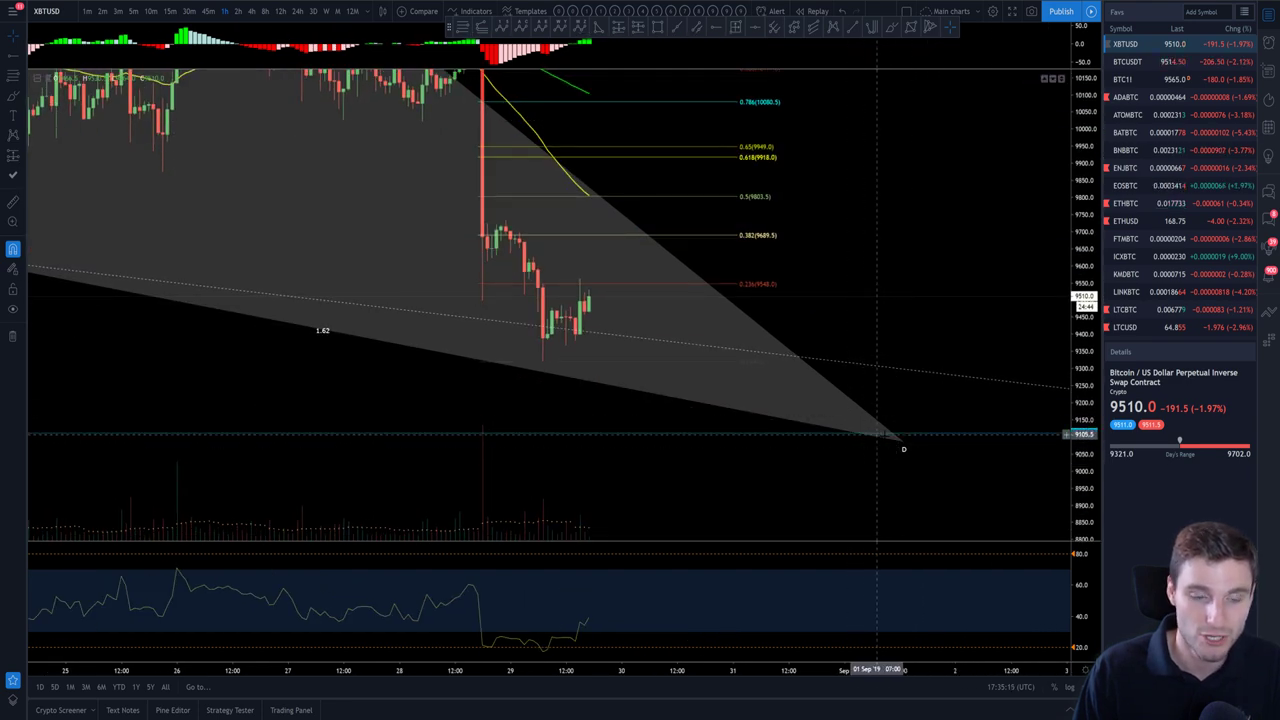
Inspect the harmonic pattern between points B and D together with the moving averages and the 9111 support line
scroll(900, 434, down, 2)
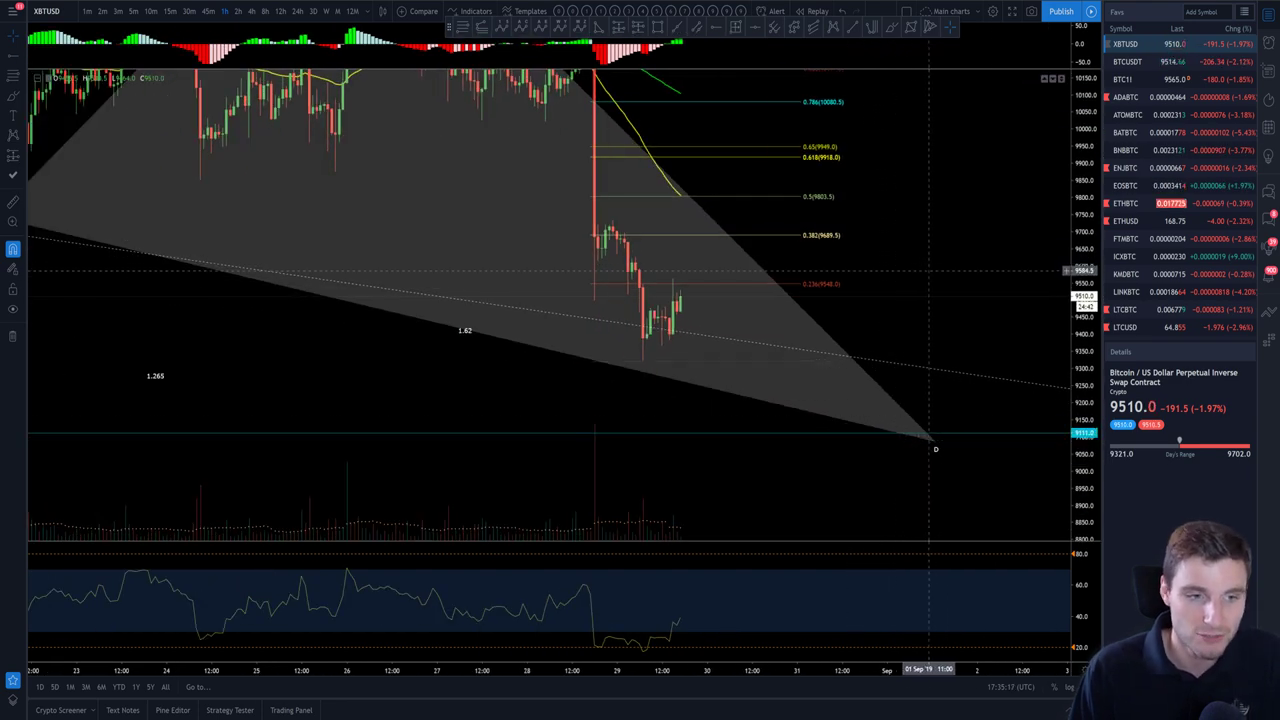
drag(971, 324, 1047, 436)
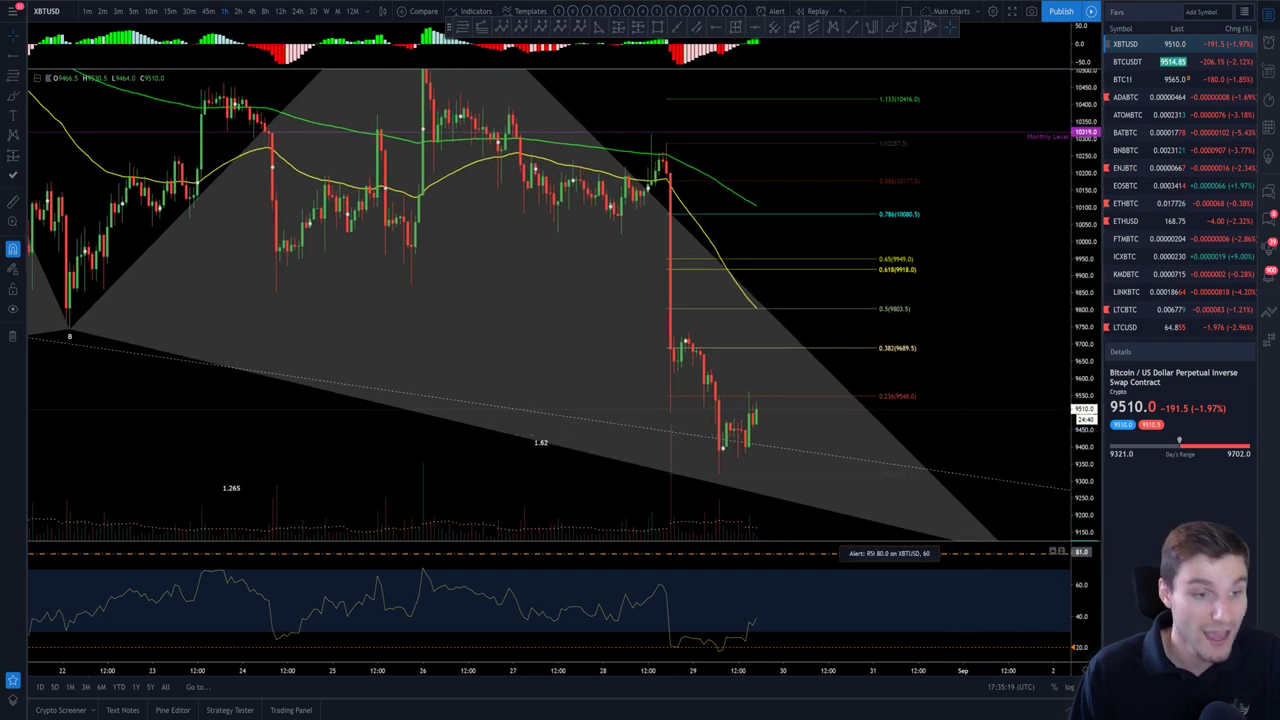
mouse_move(961, 430)
mouse_down()
mouse_move(943, 385)
mouse_move(981, 415)
mouse_up()
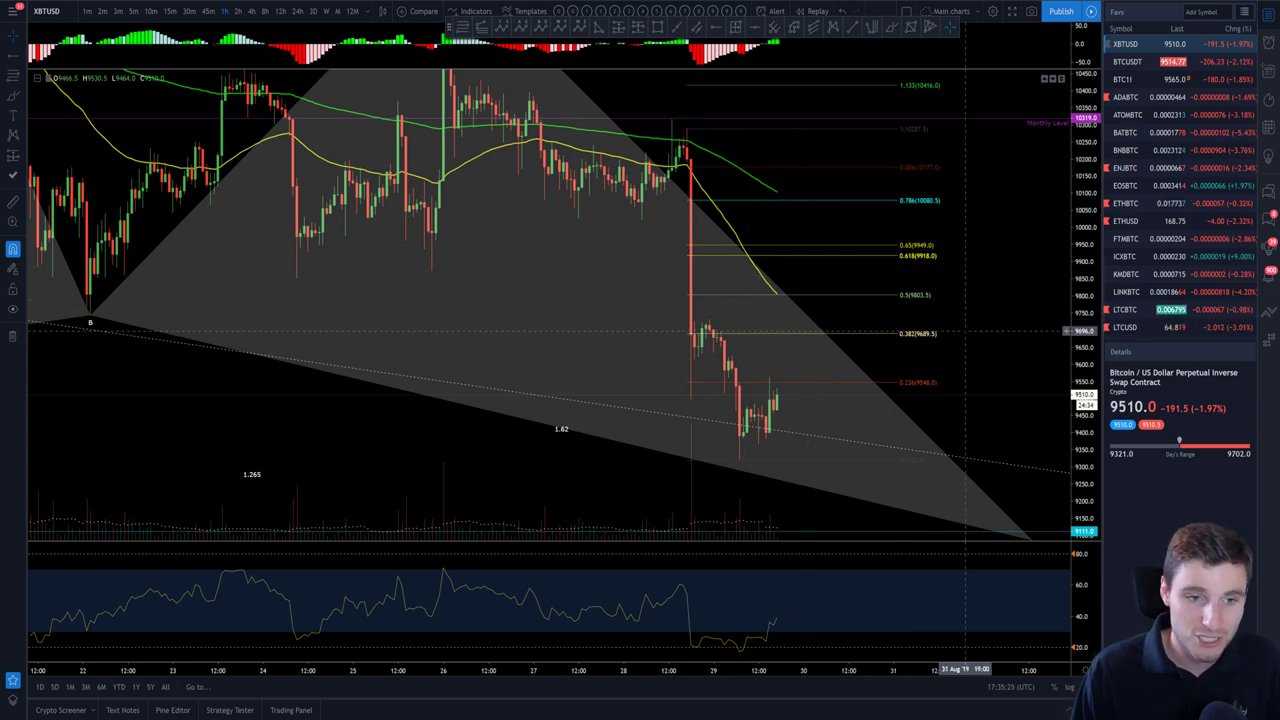
scroll(980, 330, right, 4)
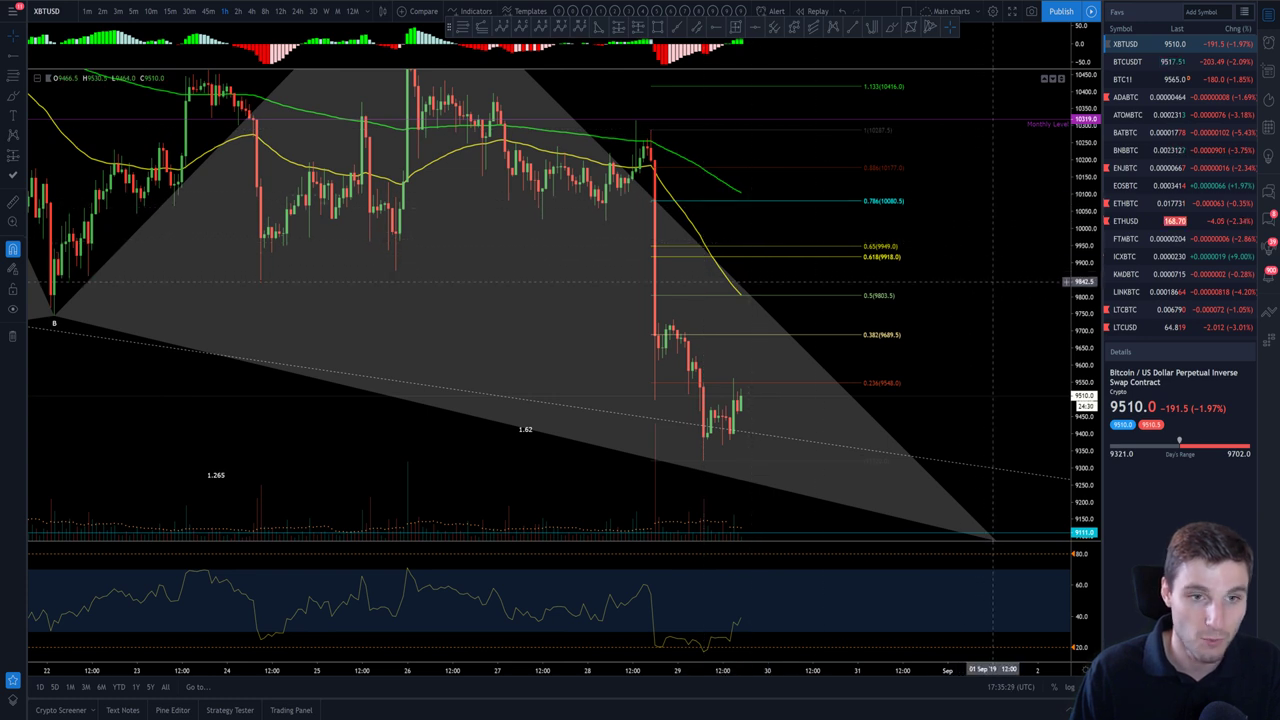
drag(990, 280, 1000, 290)
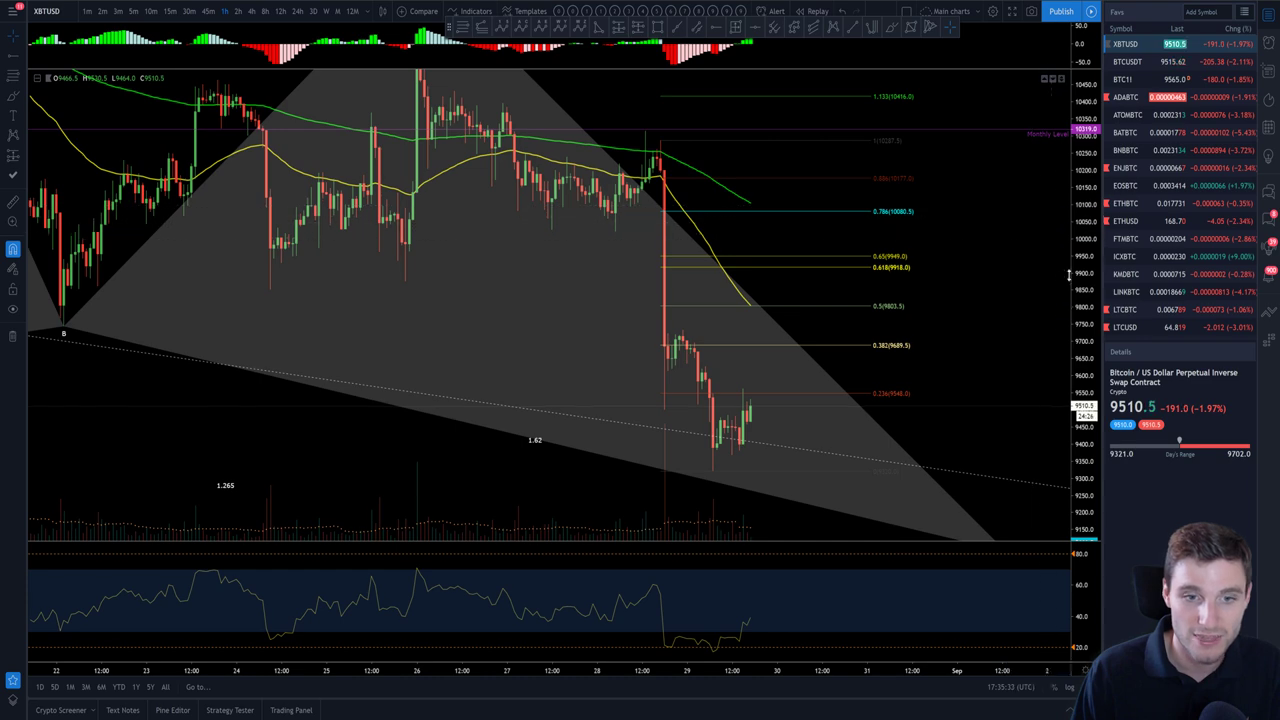
drag(1038, 310, 980, 223)
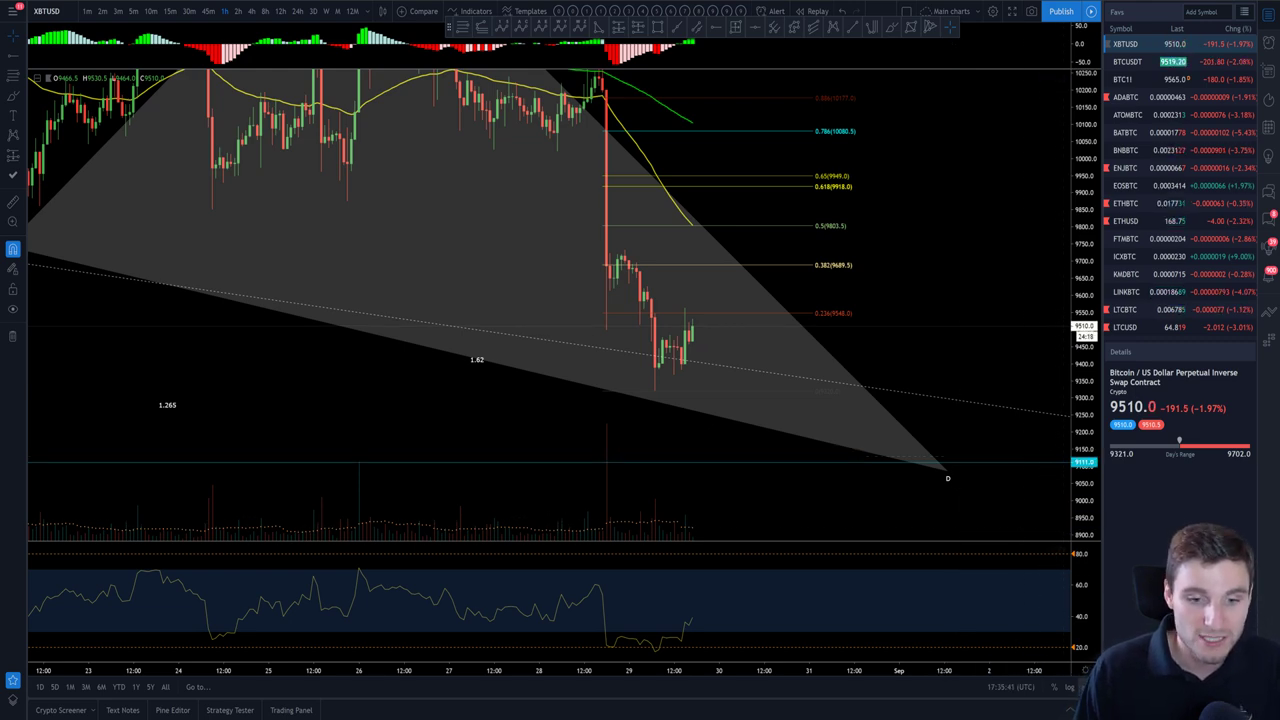
Auto-fit the price scale, switch to the 24-hour timeframe and examine the descending channel with the moving averages
click(1085, 687)
click(297, 11)
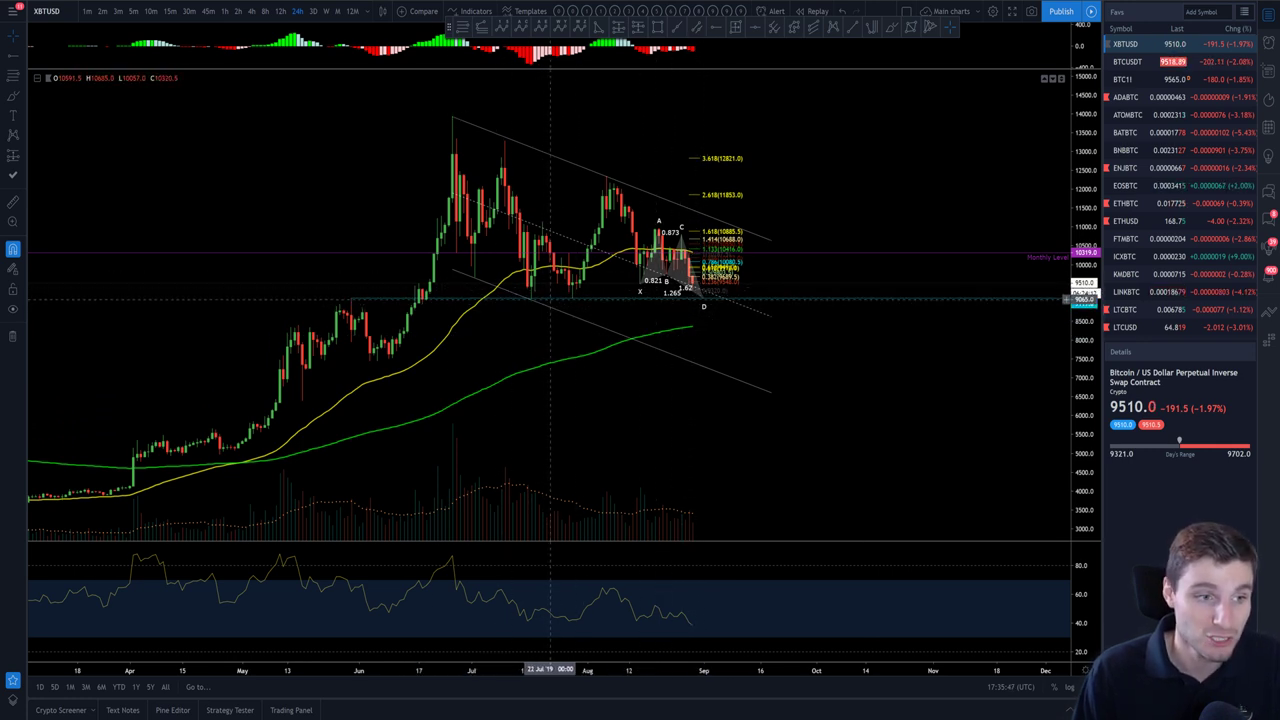
drag(890, 385, 959, 387)
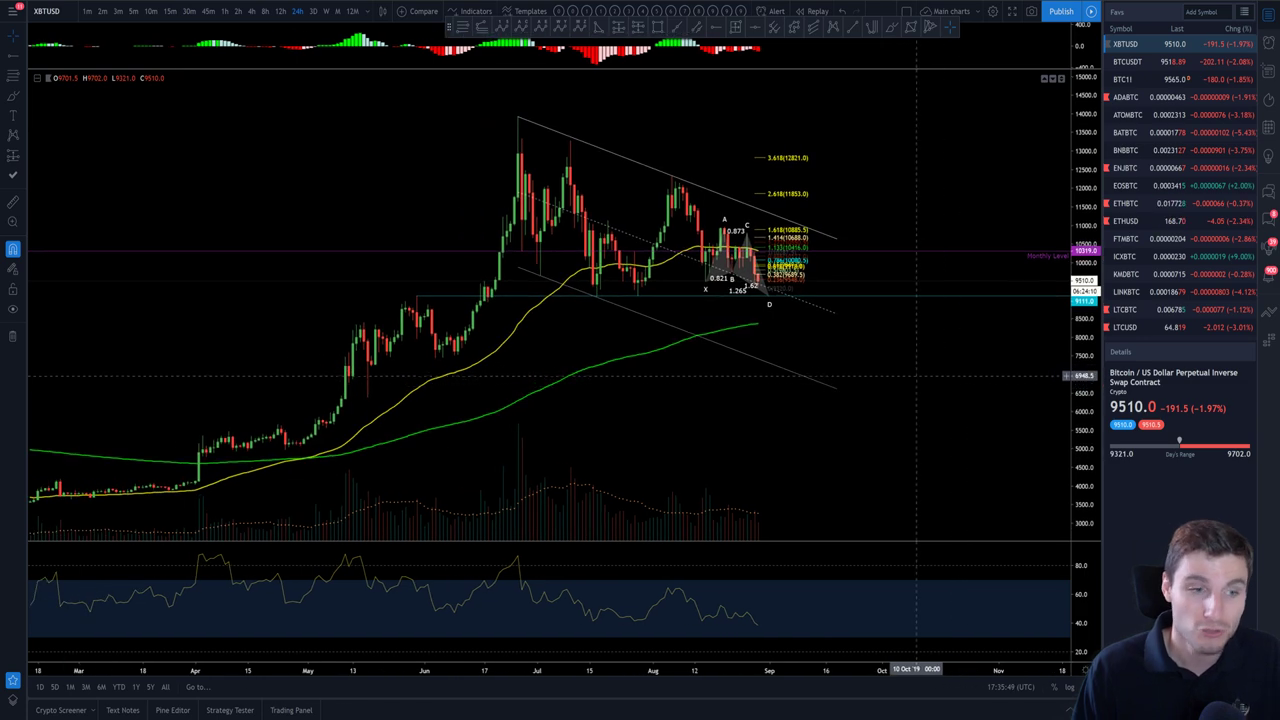
drag(891, 349, 943, 364)
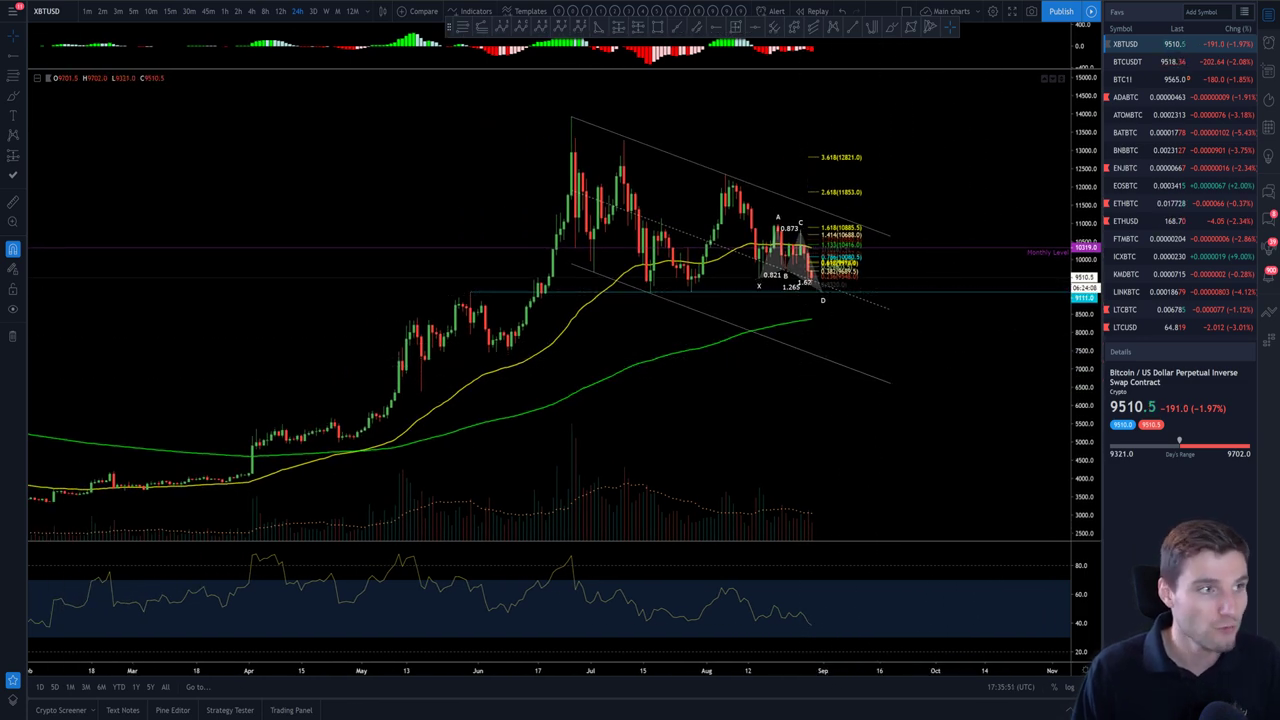
Switch to the 45-minute timeframe and inspect the recent candles around the 0.236 Fibonacci level
click(207, 12)
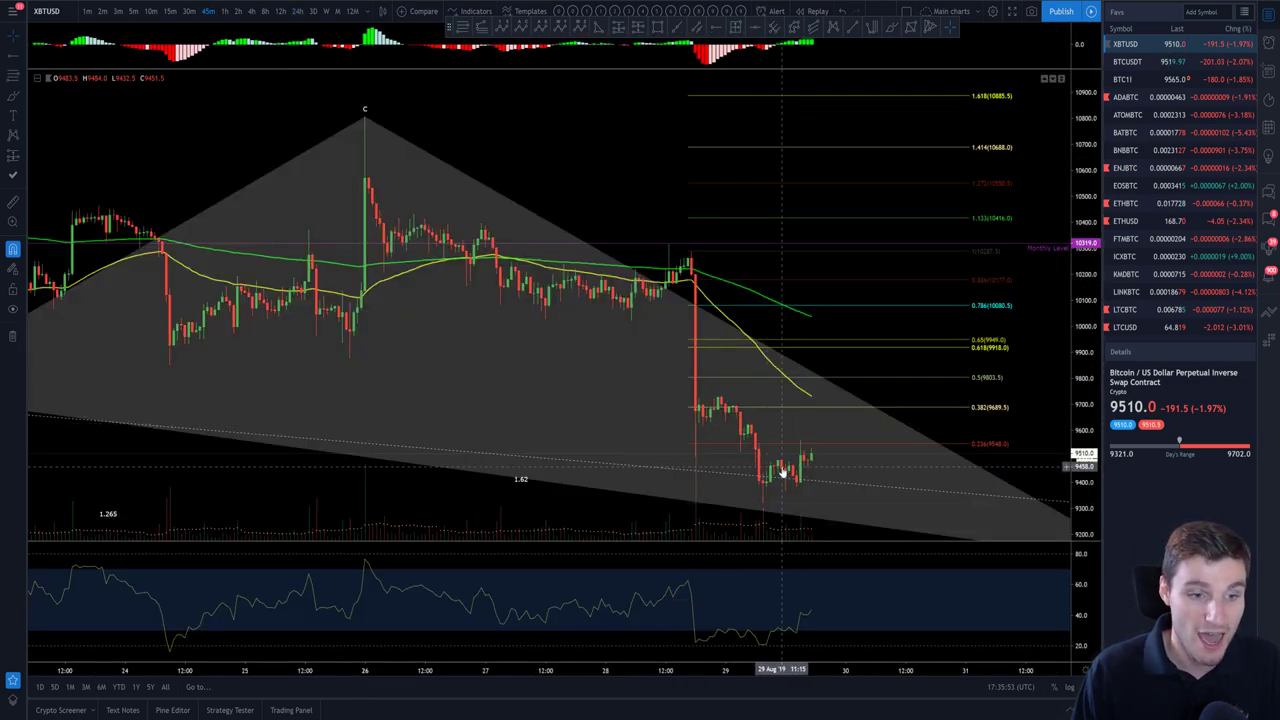
scroll(767, 467, up, 1)
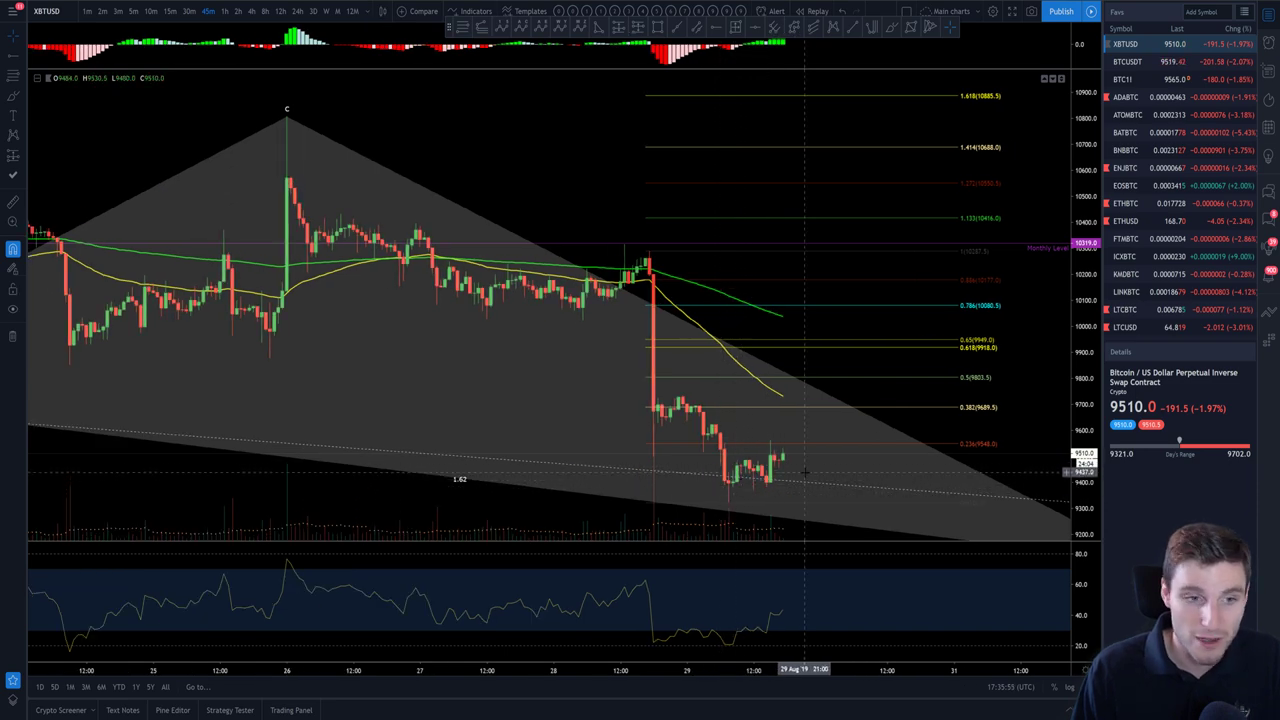